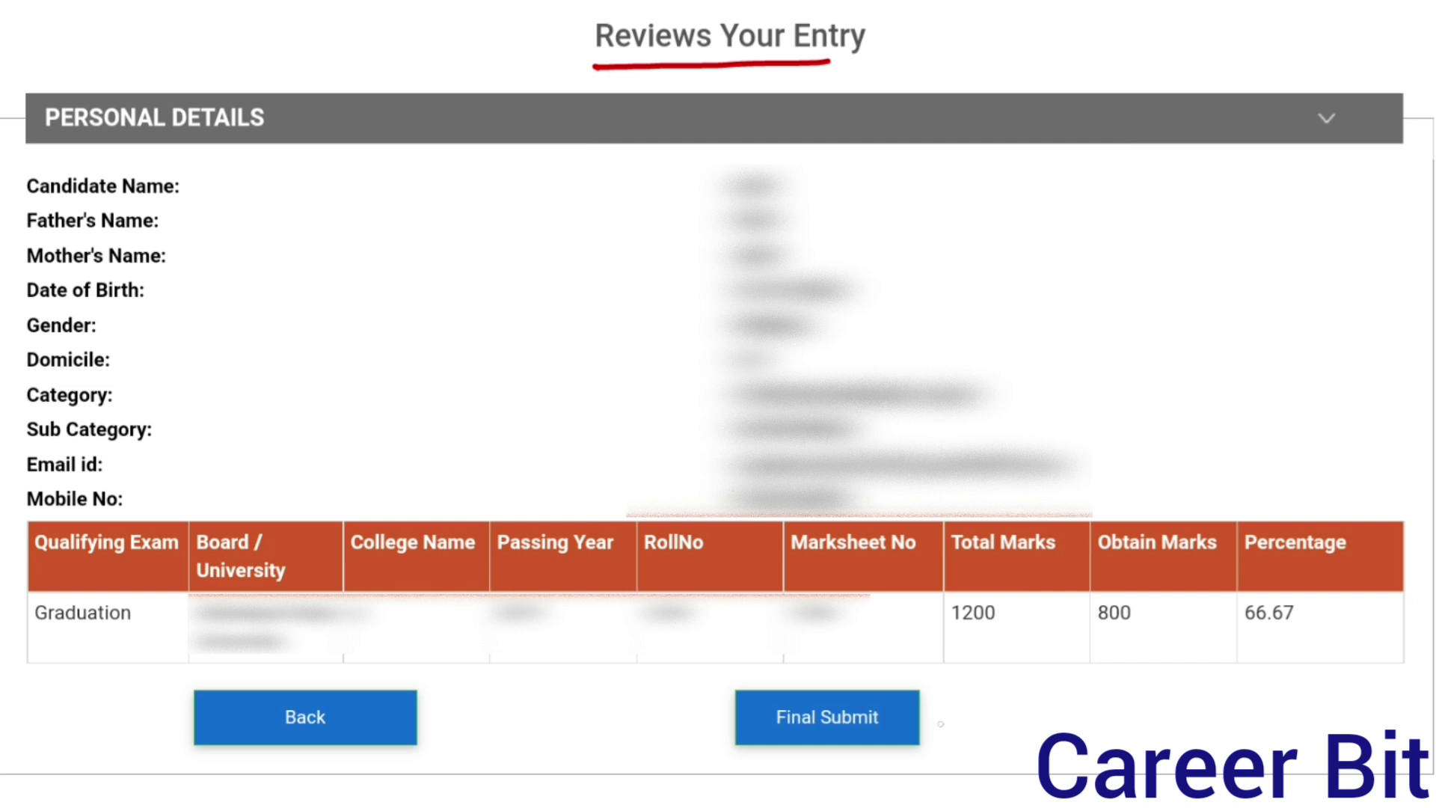
Step: Submit the reviewed registration entry as final
mouse_move(942, 725)
mouse_down()
mouse_move(1031, 714)
mouse_move(957, 732)
mouse_up()
mouse_move(425, 718)
mouse_down()
mouse_move(495, 716)
mouse_move(445, 730)
mouse_up()
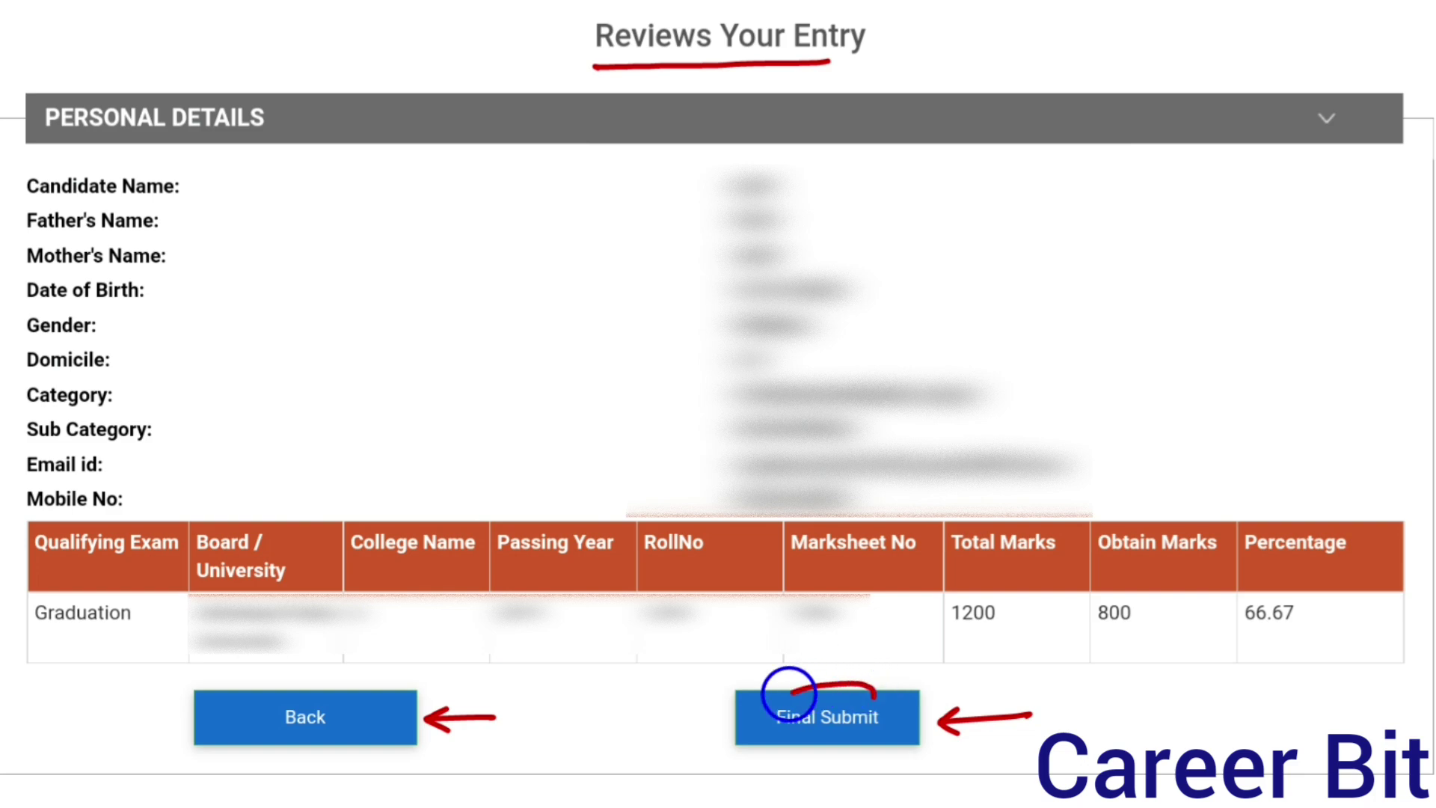
click(830, 716)
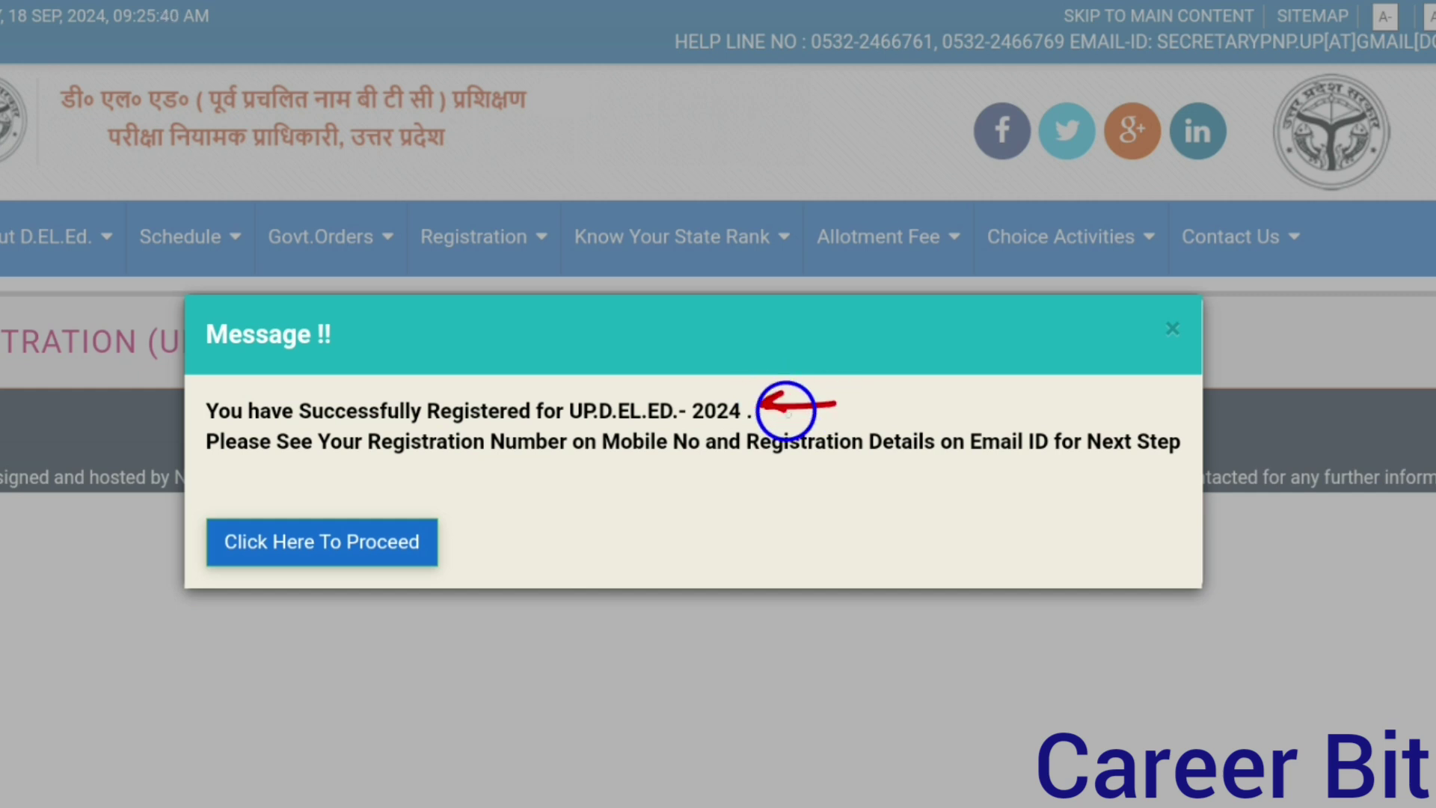
drag(381, 467, 1157, 458)
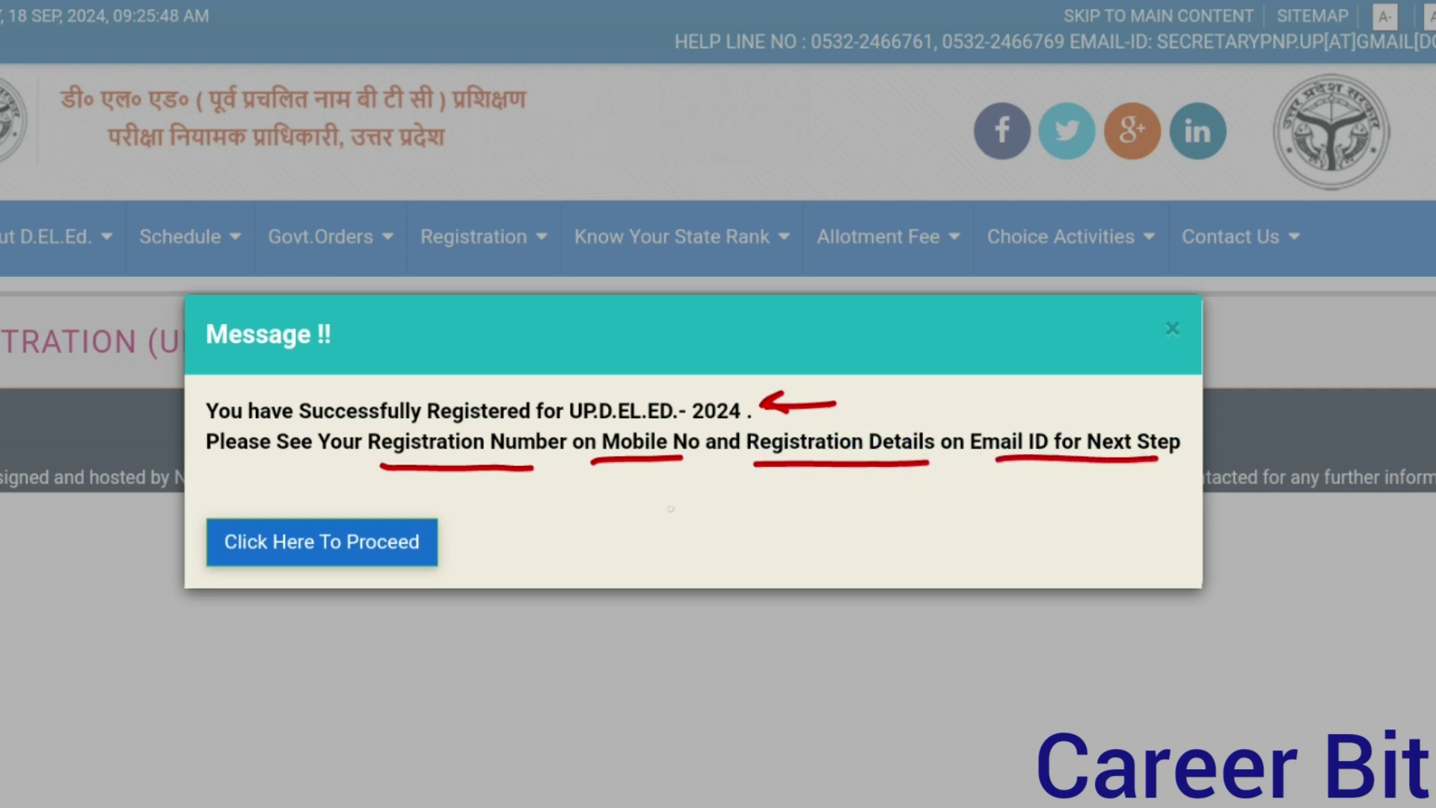
drag(631, 477, 638, 521)
mouse_move(1041, 471)
mouse_down()
mouse_move(1043, 519)
mouse_move(1053, 480)
mouse_up()
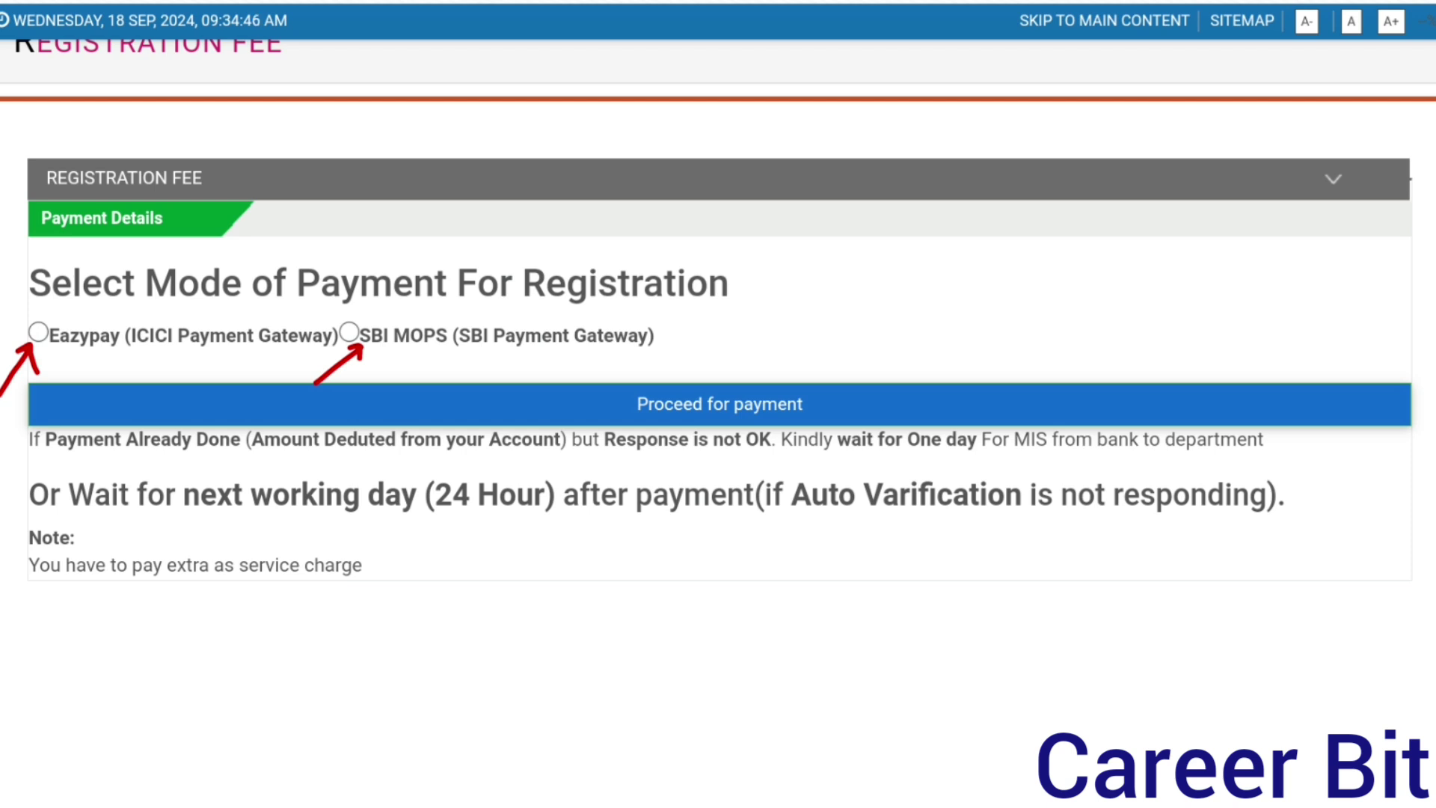
drag(126, 524, 545, 512)
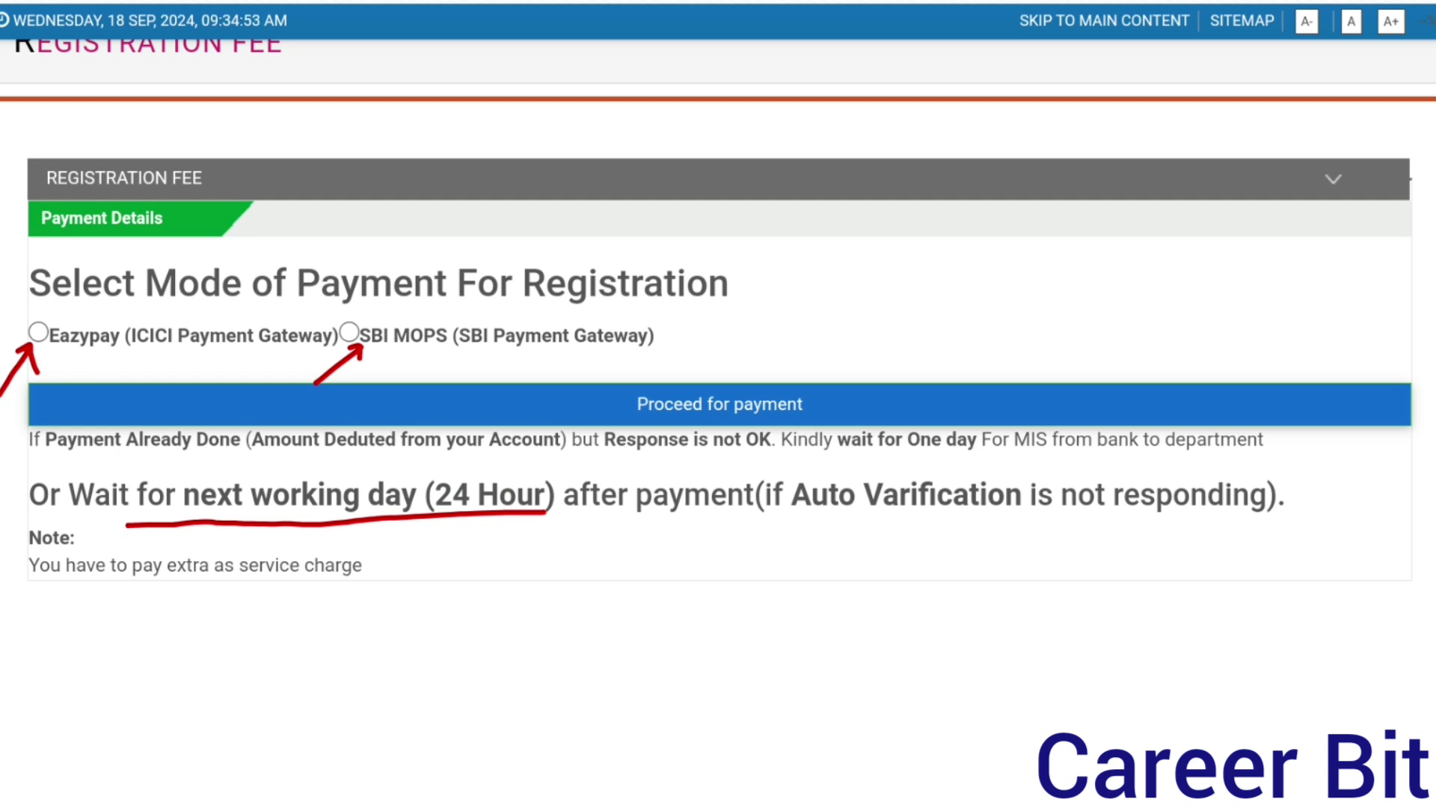
drag(821, 516, 1262, 517)
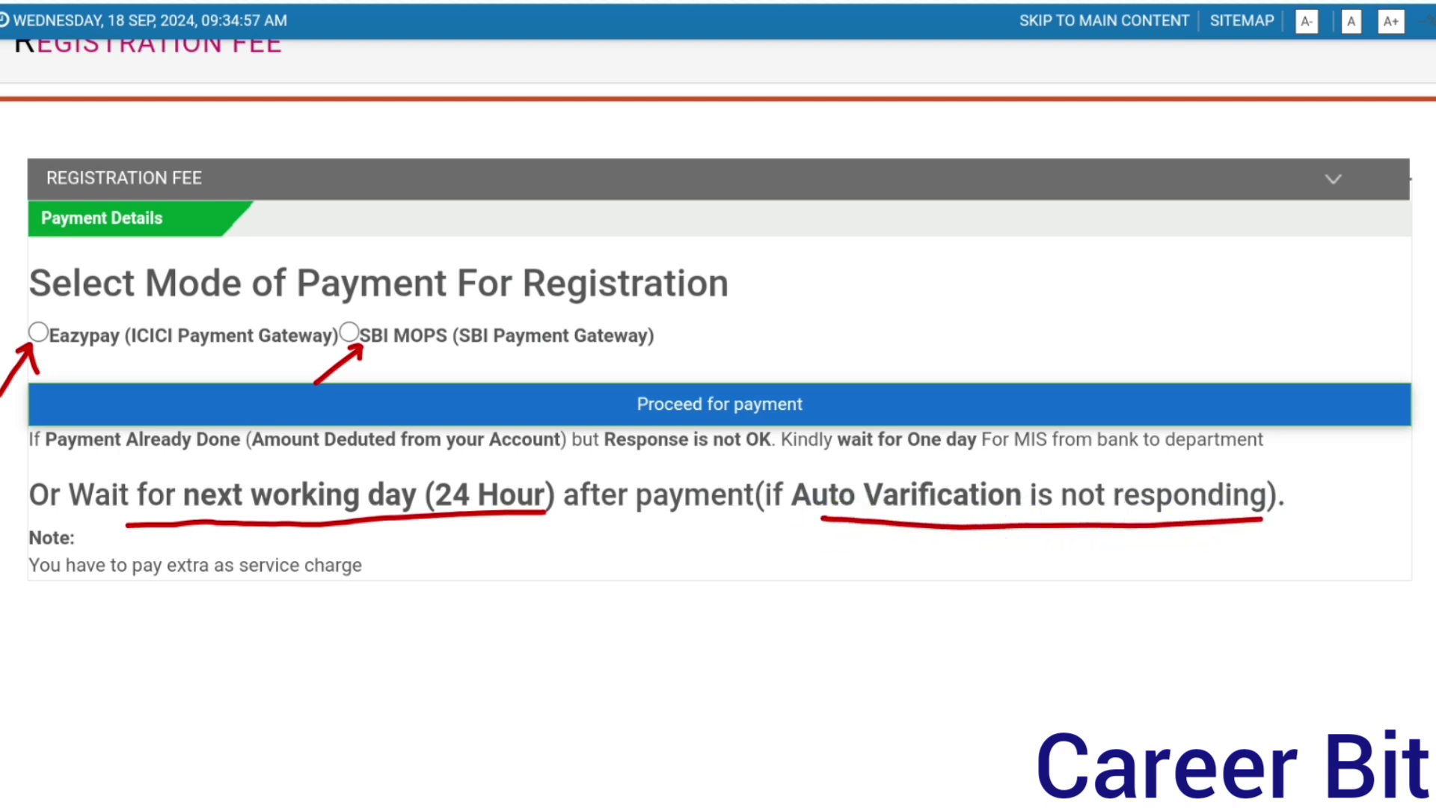
mouse_move(499, 598)
mouse_down()
mouse_move(498, 532)
mouse_move(517, 554)
mouse_up()
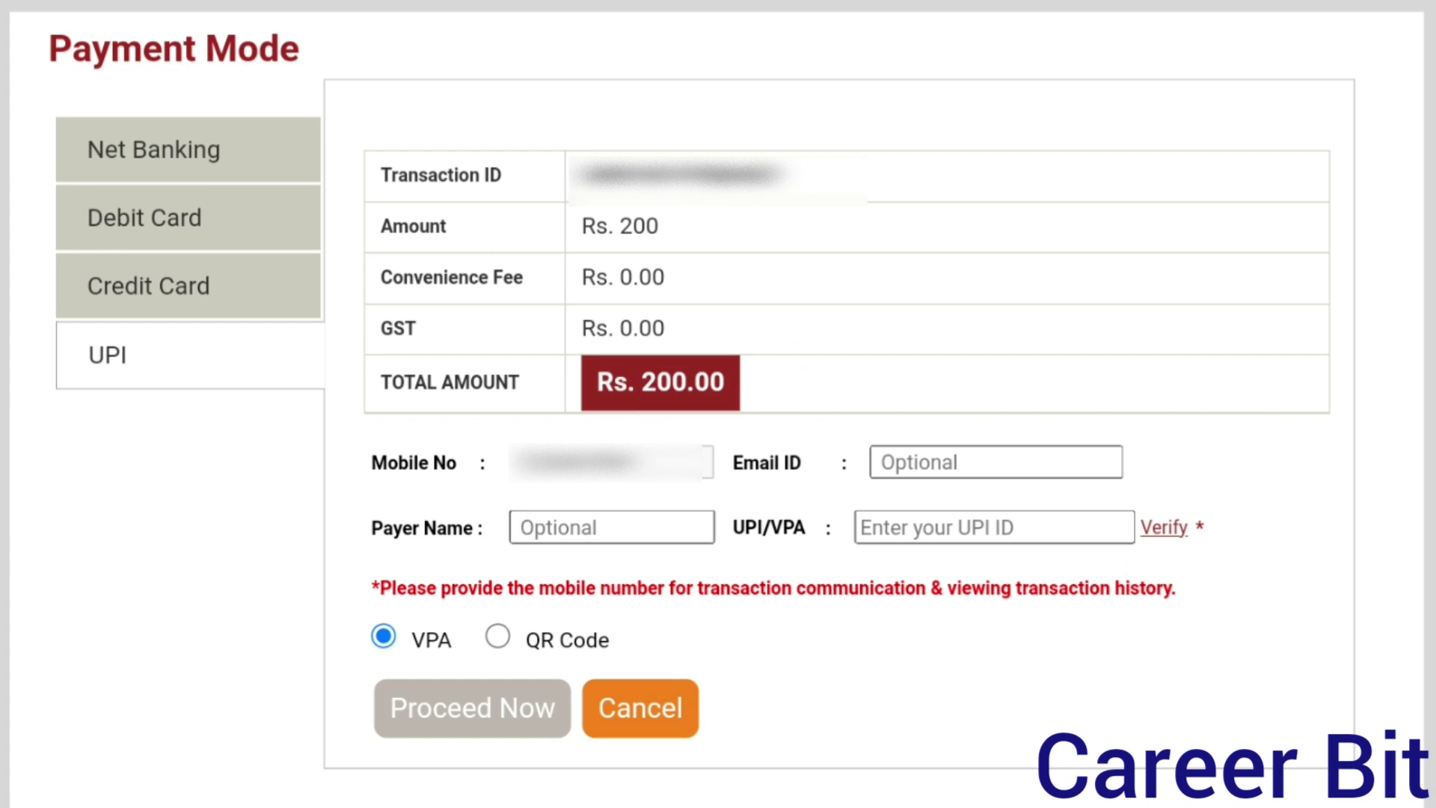
Step: Compare the registration fee charges for payment by credit card, debit card and net banking
click(188, 285)
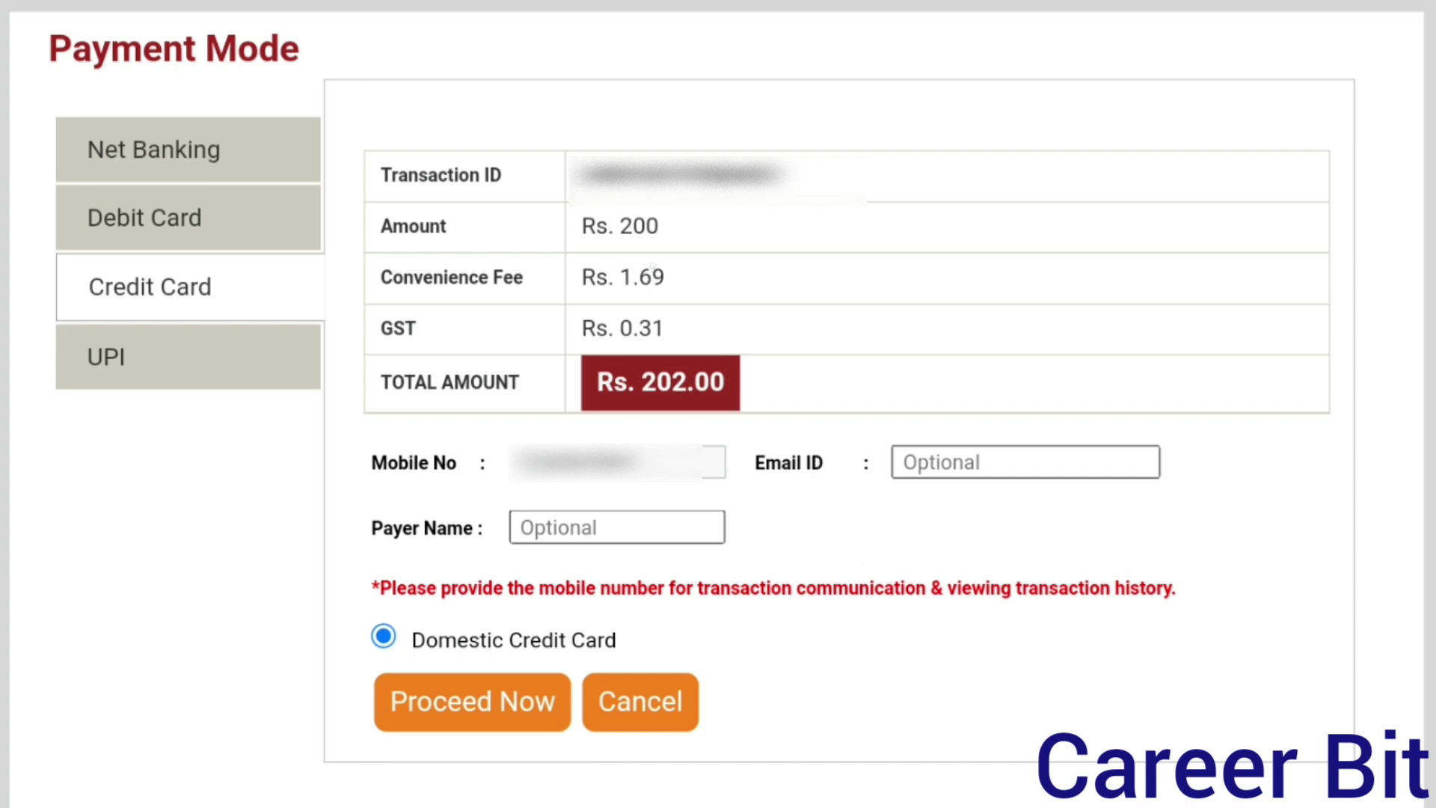
mouse_move(613, 343)
mouse_down()
mouse_move(689, 279)
mouse_move(671, 258)
mouse_up()
click(146, 217)
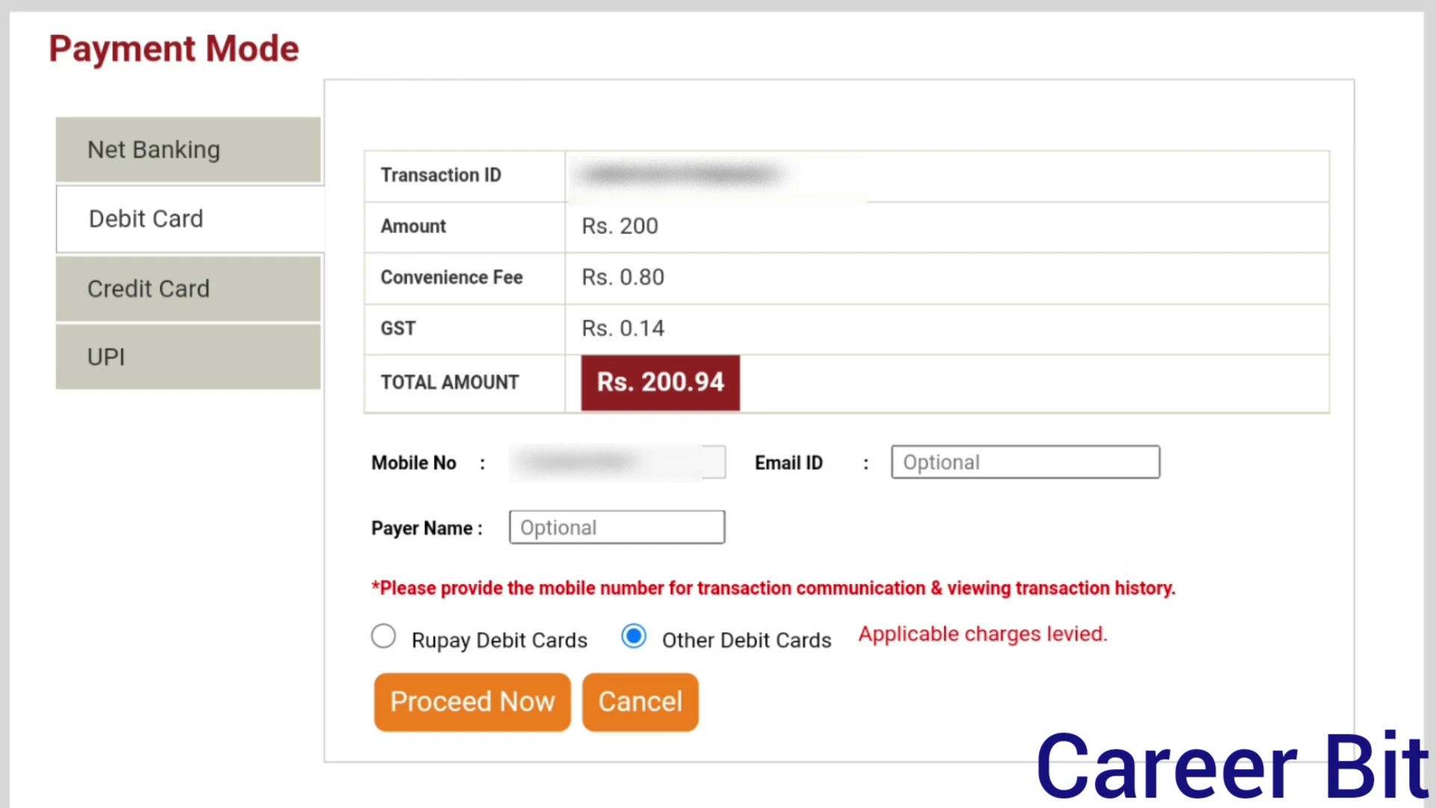
click(153, 149)
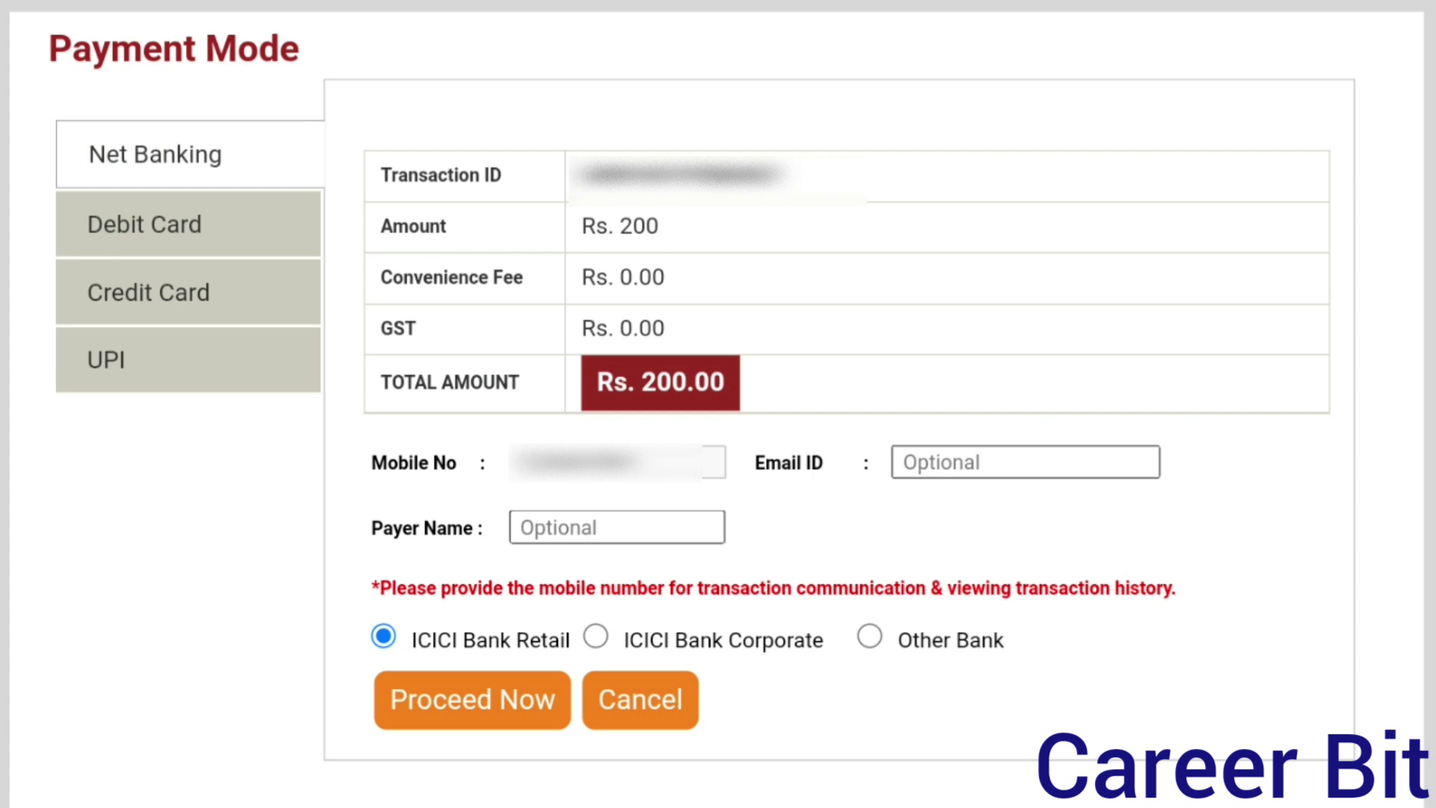
Step: Choose UPI with the QR Code option as the payment mode for the registration fee
click(106, 359)
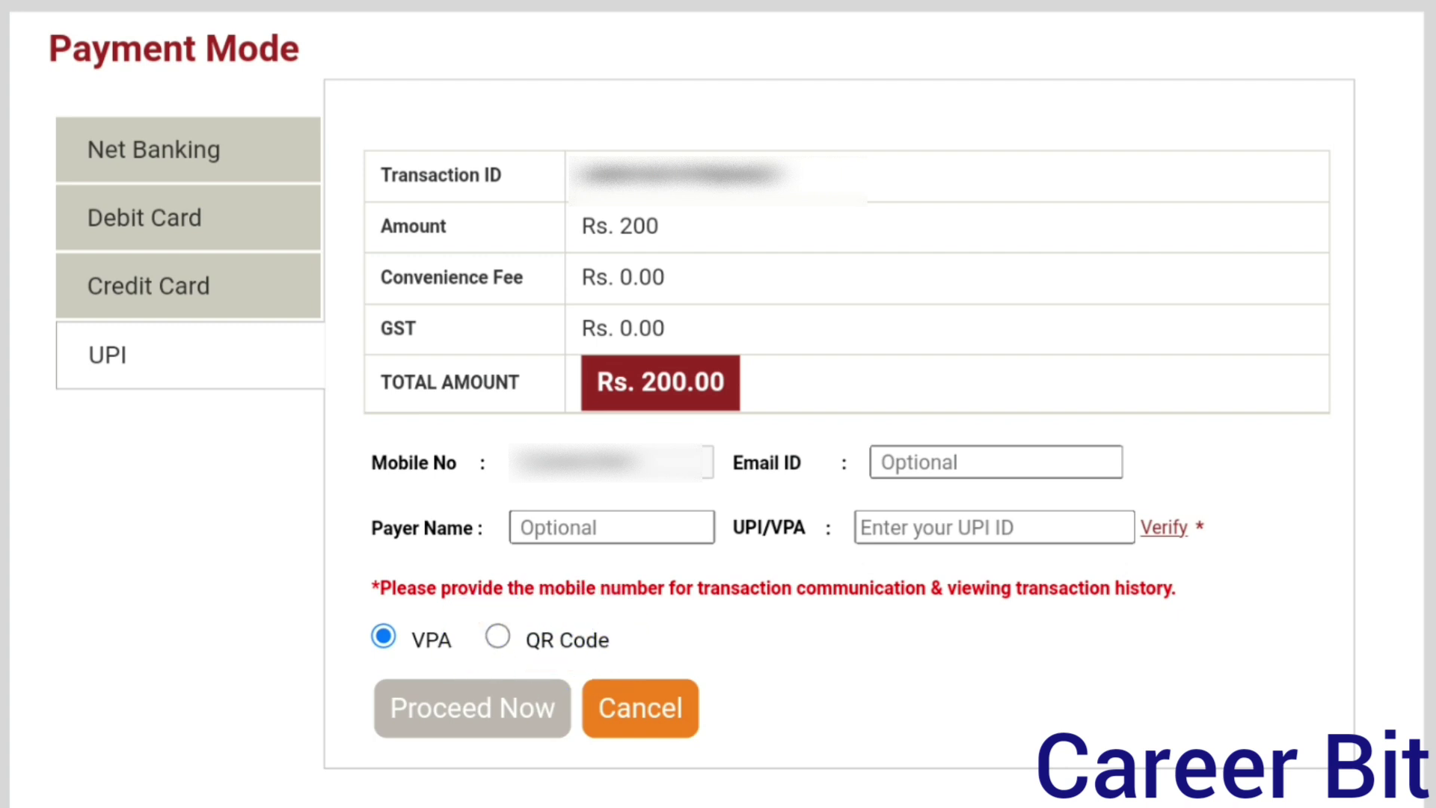
click(497, 636)
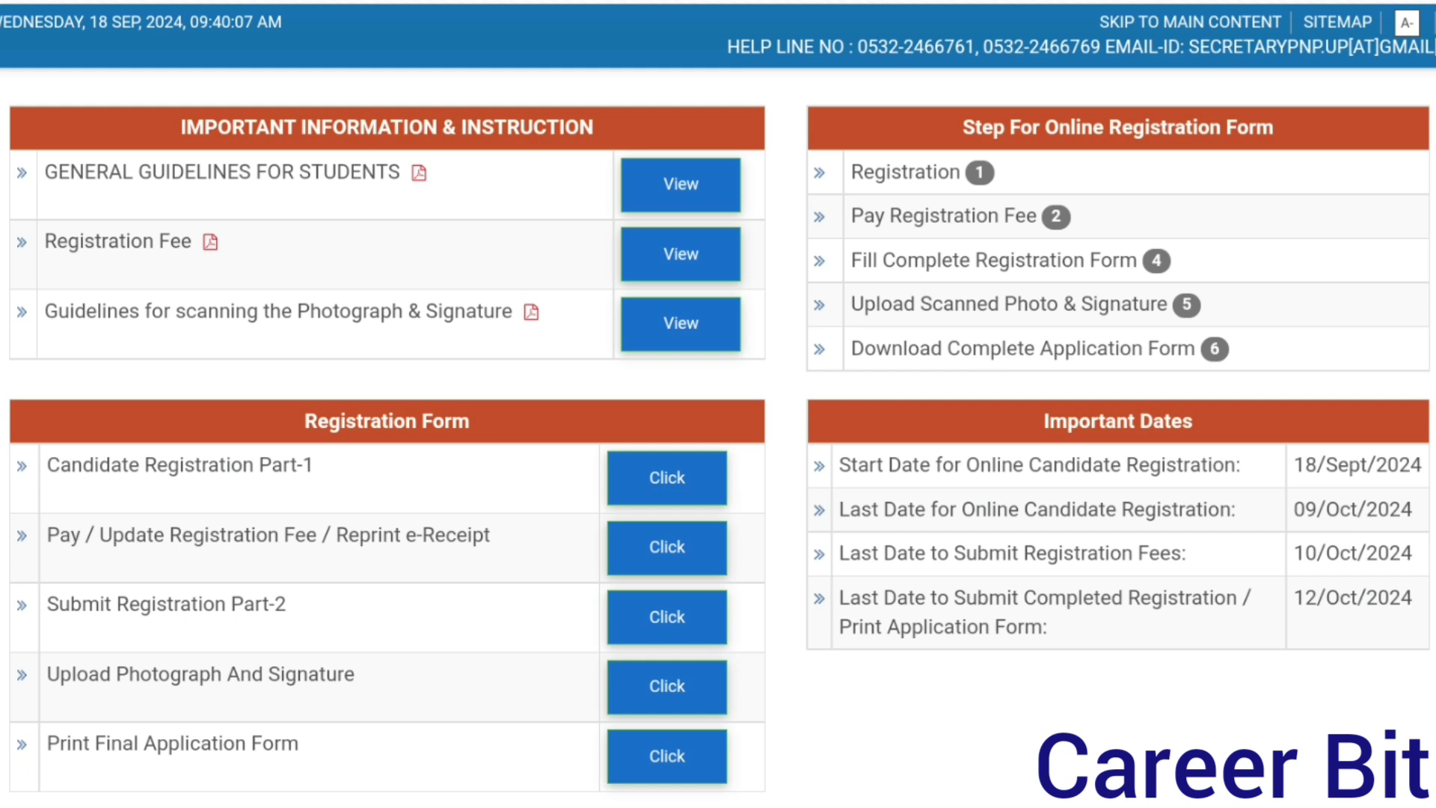
scroll(720, 436, down, 1)
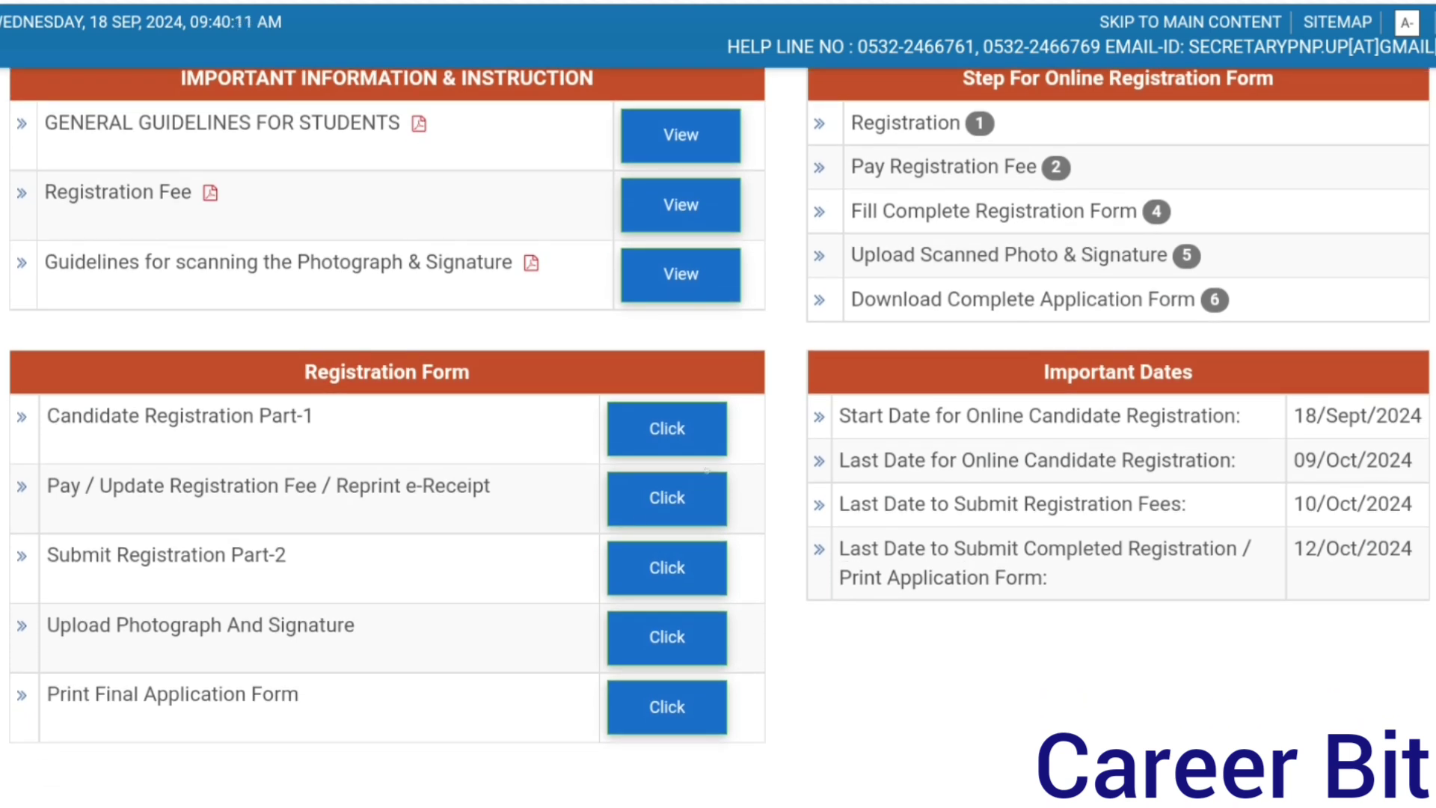
mouse_move(705, 470)
mouse_down()
mouse_move(577, 524)
mouse_move(738, 493)
mouse_move(707, 467)
mouse_up()
drag(467, 521, 557, 506)
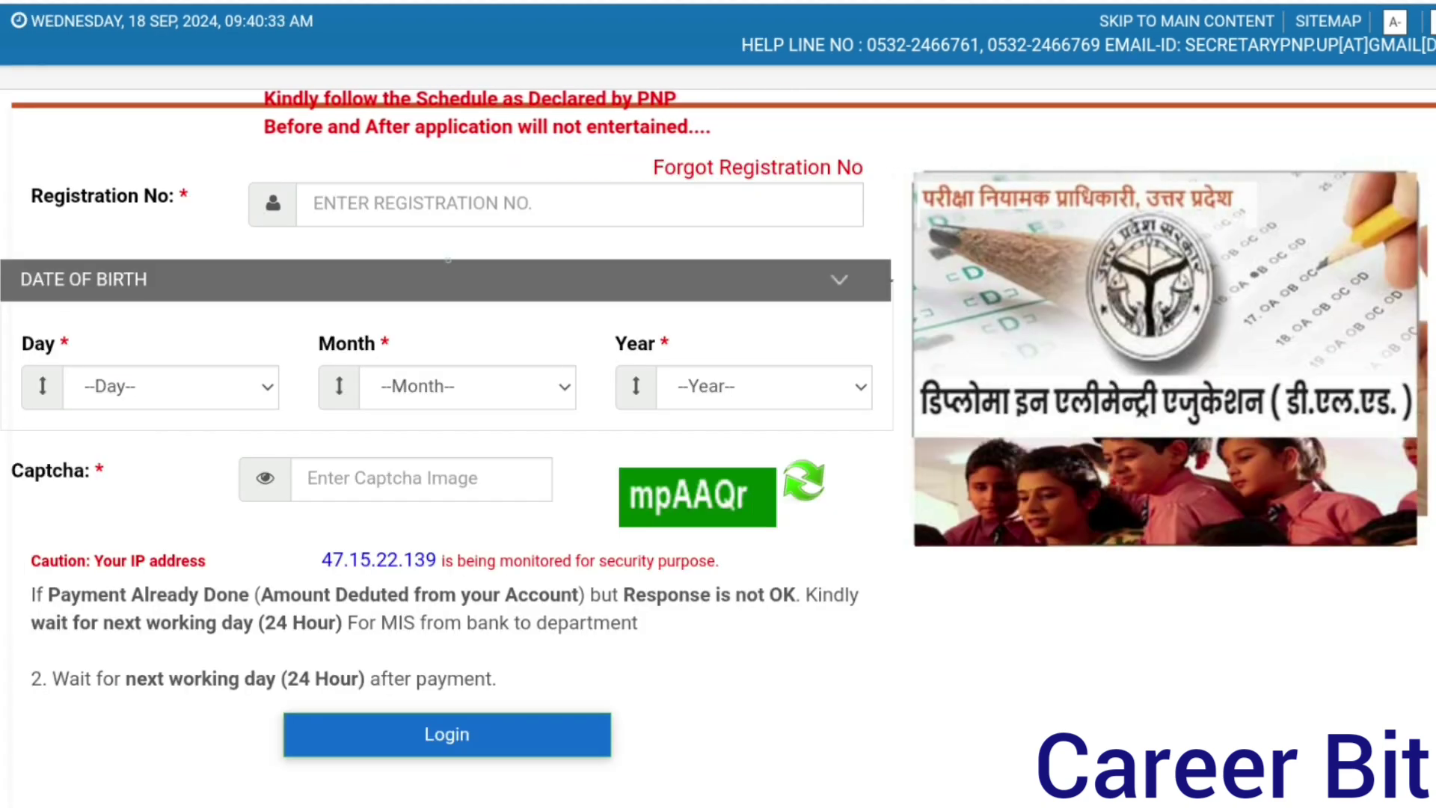
drag(479, 210, 551, 181)
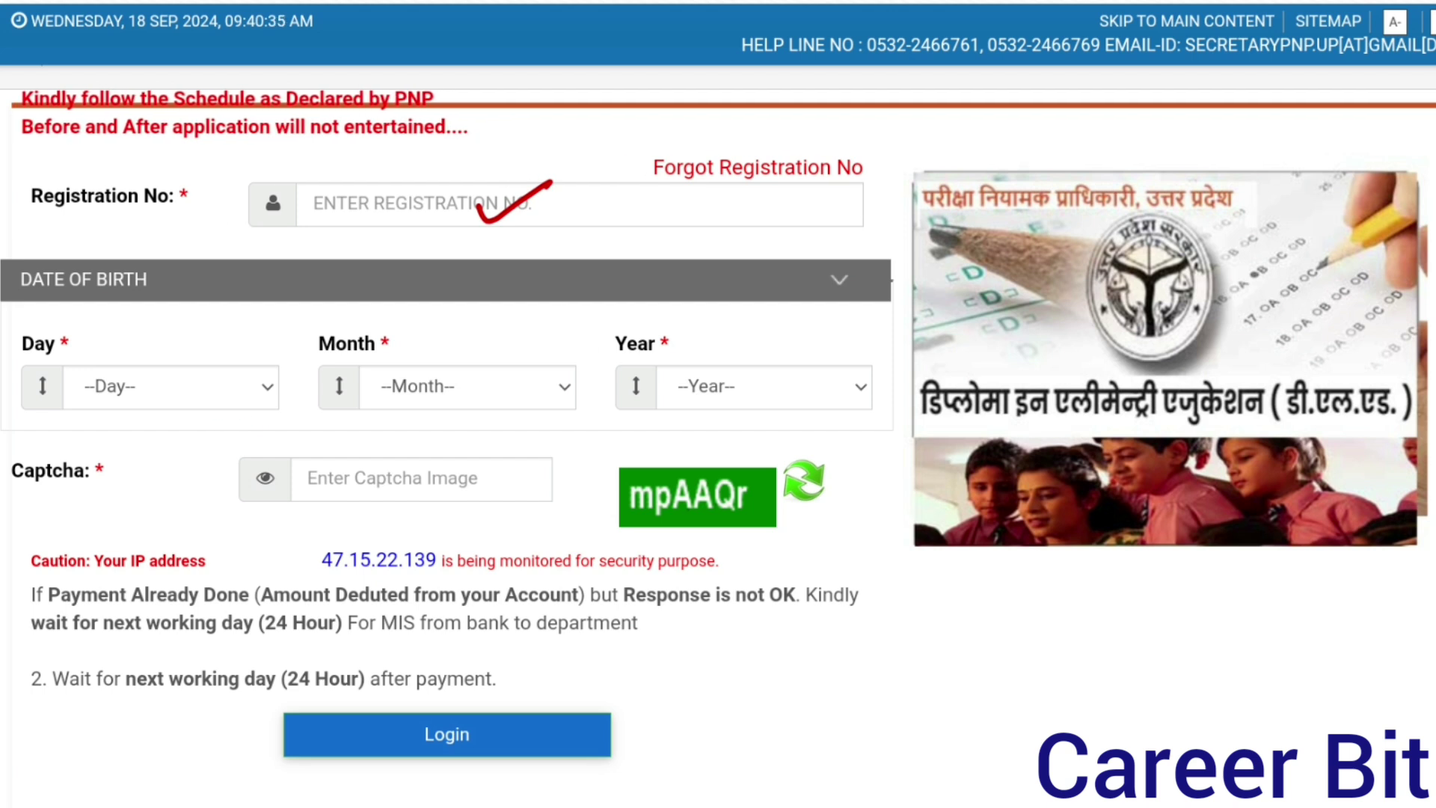
drag(213, 416, 262, 400)
drag(449, 423, 503, 413)
drag(693, 423, 752, 399)
mouse_move(628, 510)
mouse_down()
mouse_move(513, 512)
mouse_move(533, 516)
mouse_up()
mouse_move(766, 722)
mouse_down()
mouse_move(632, 729)
mouse_move(664, 743)
mouse_up()
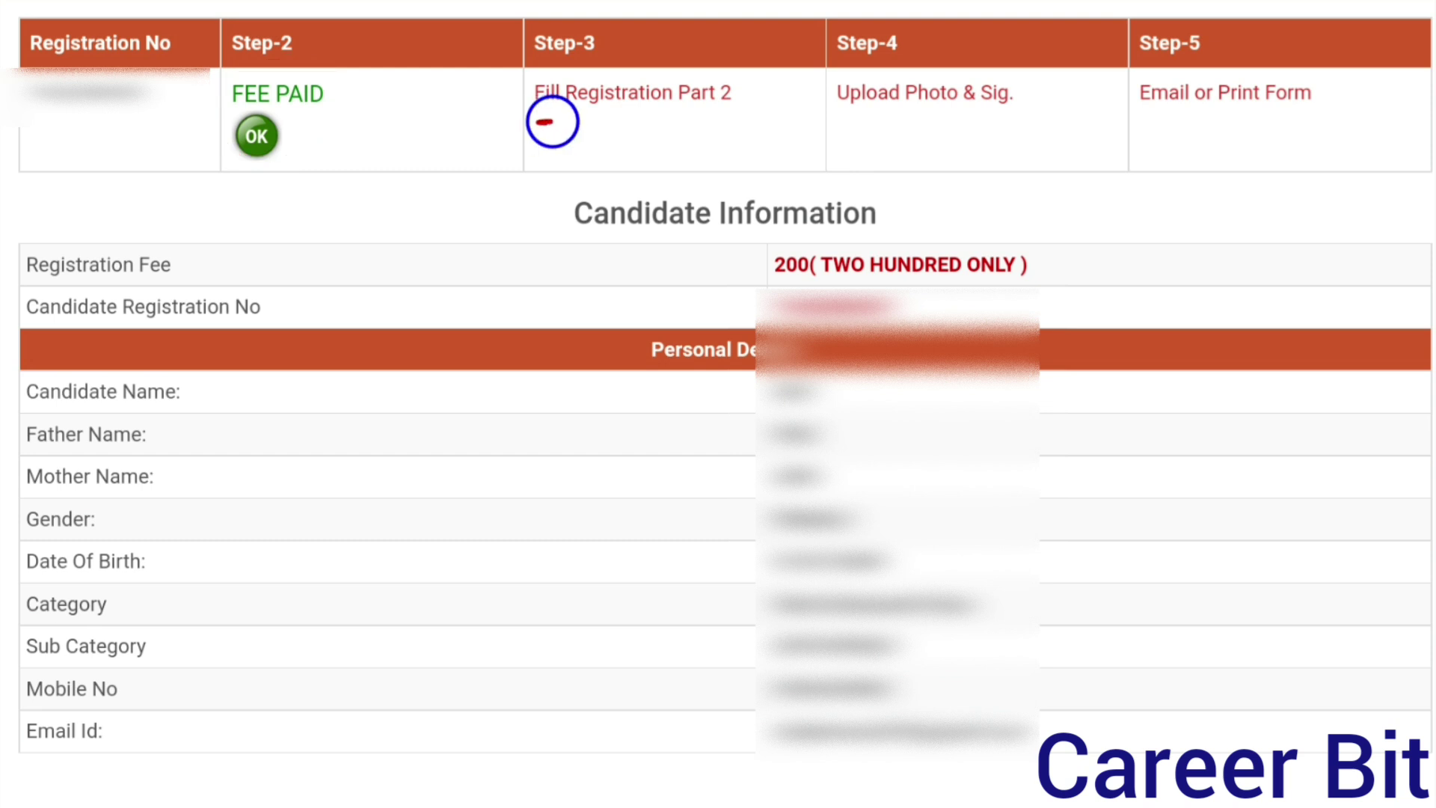
mouse_move(551, 119)
mouse_down()
mouse_move(721, 119)
mouse_move(529, 124)
mouse_move(717, 118)
mouse_up()
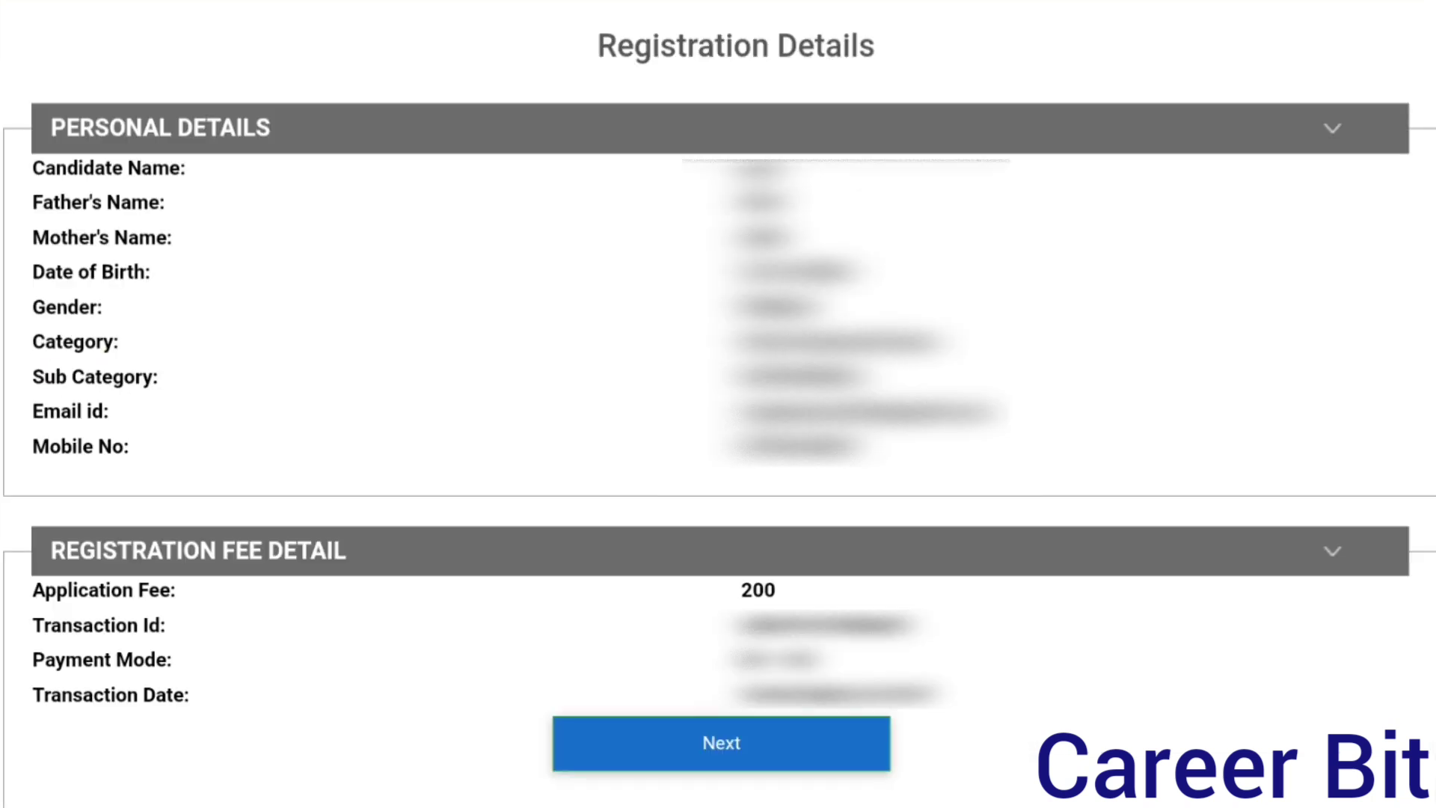
drag(610, 79, 860, 72)
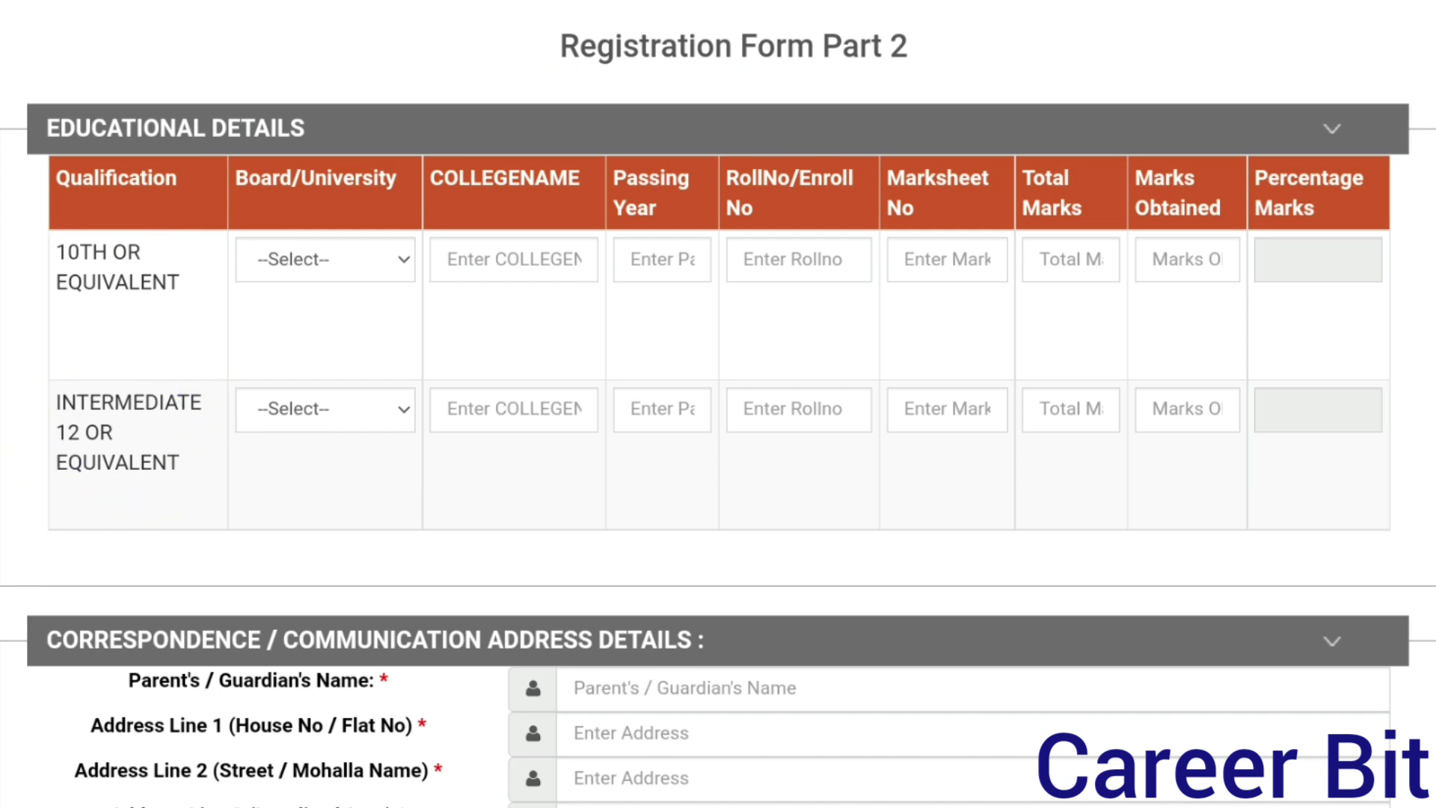
Step: Examine the board options offered for the 10th and Intermediate qualifications in the educational details
click(324, 260)
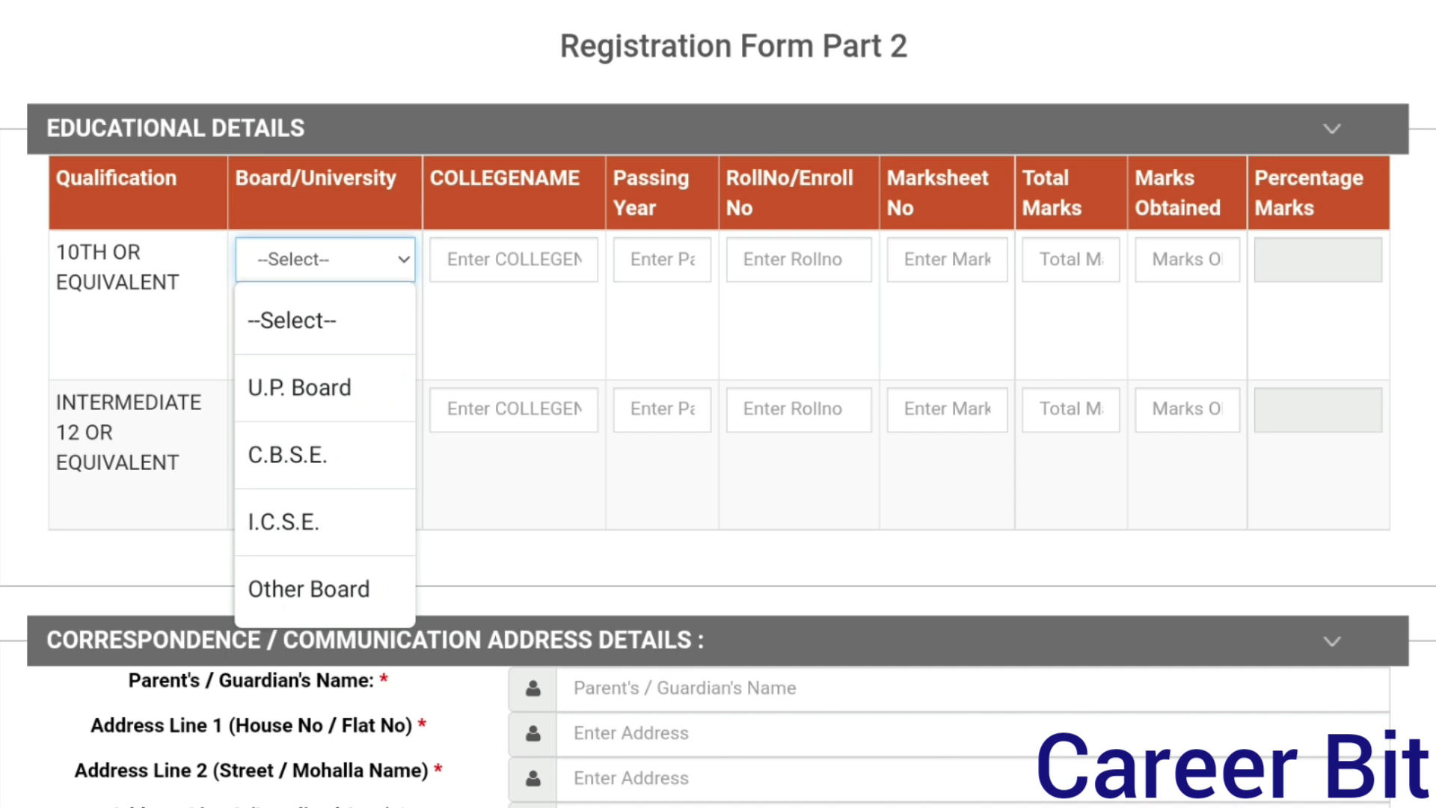
key(Escape)
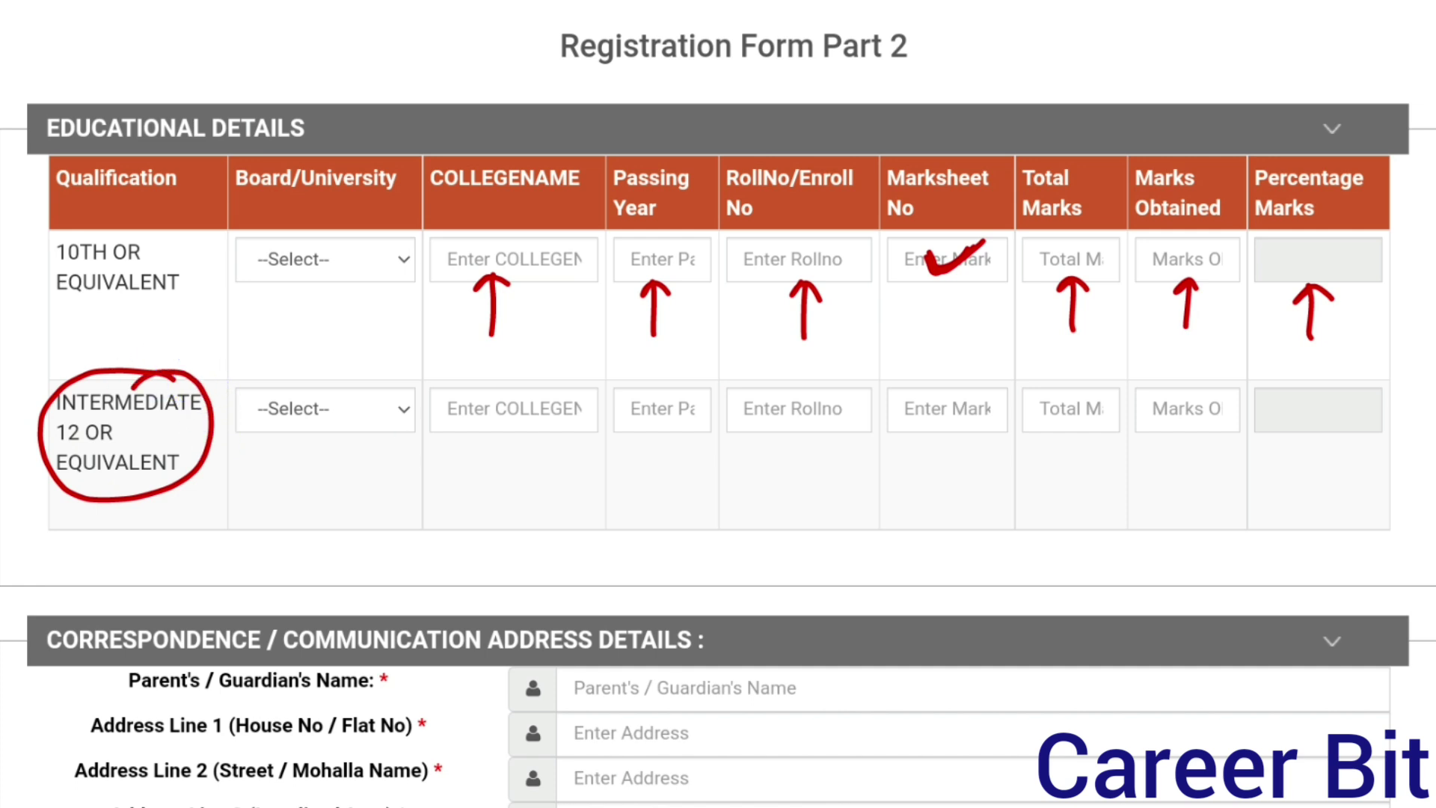
click(325, 409)
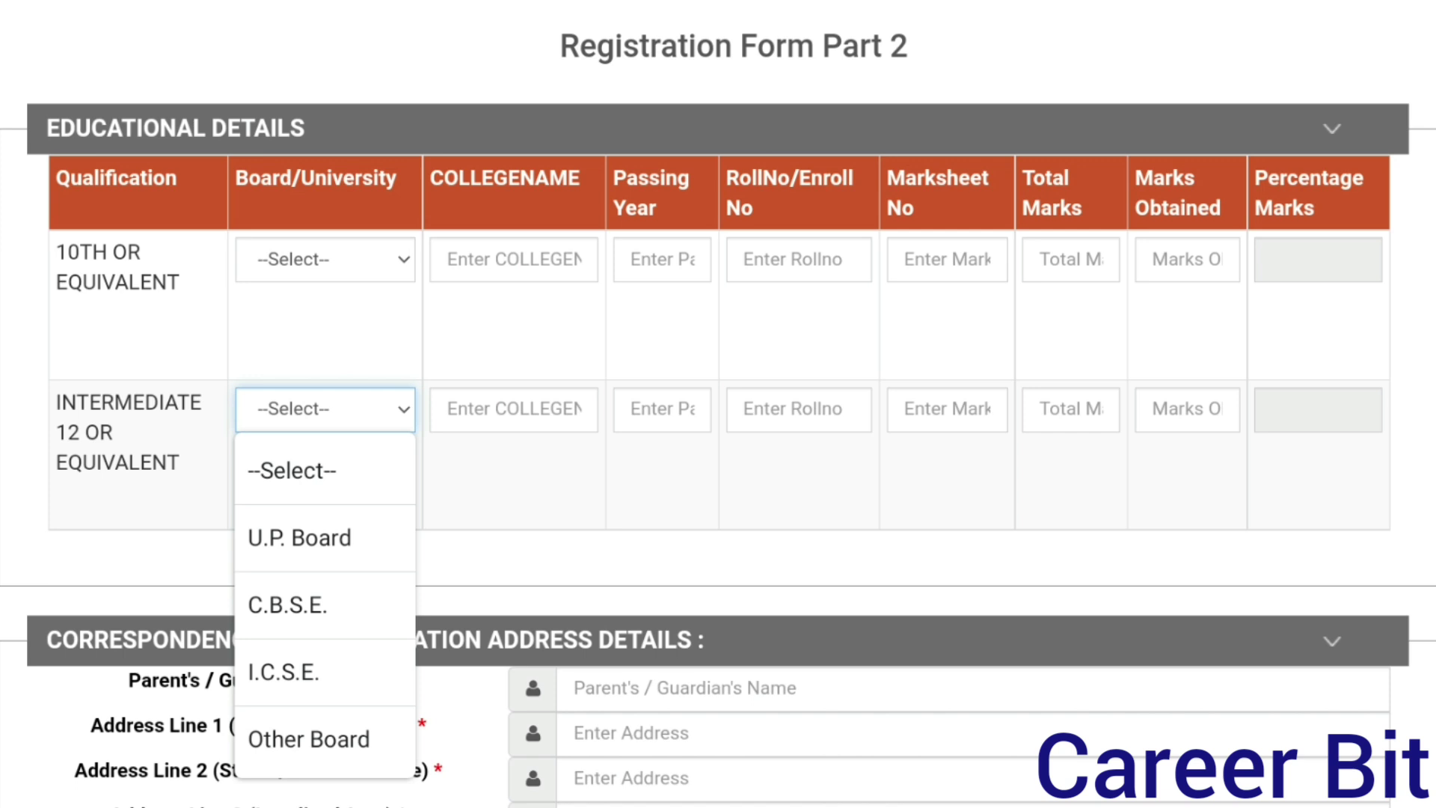
key(Escape)
click(326, 409)
mouse_move(377, 714)
mouse_down()
mouse_move(281, 717)
mouse_move(385, 747)
mouse_move(358, 710)
mouse_up()
key(Escape)
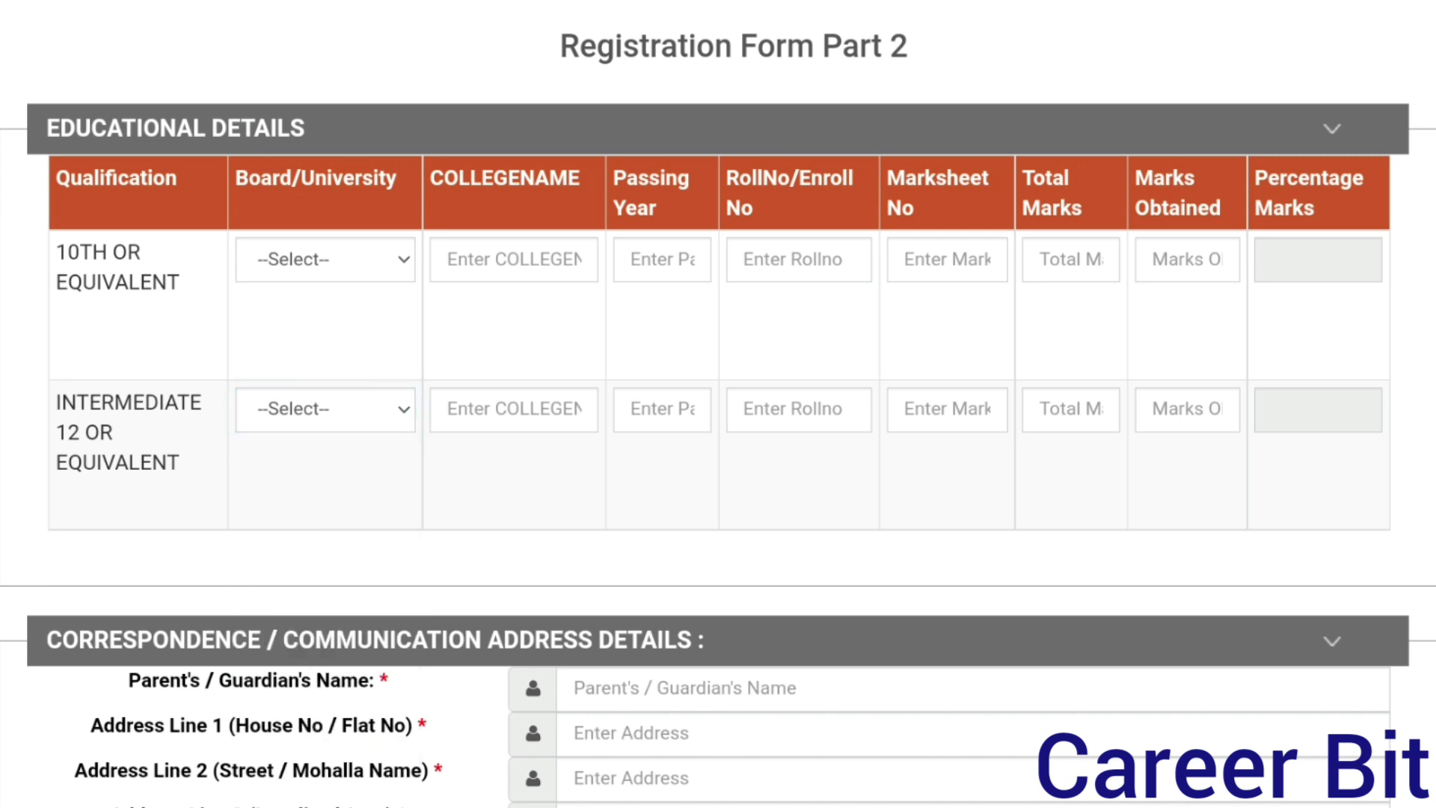
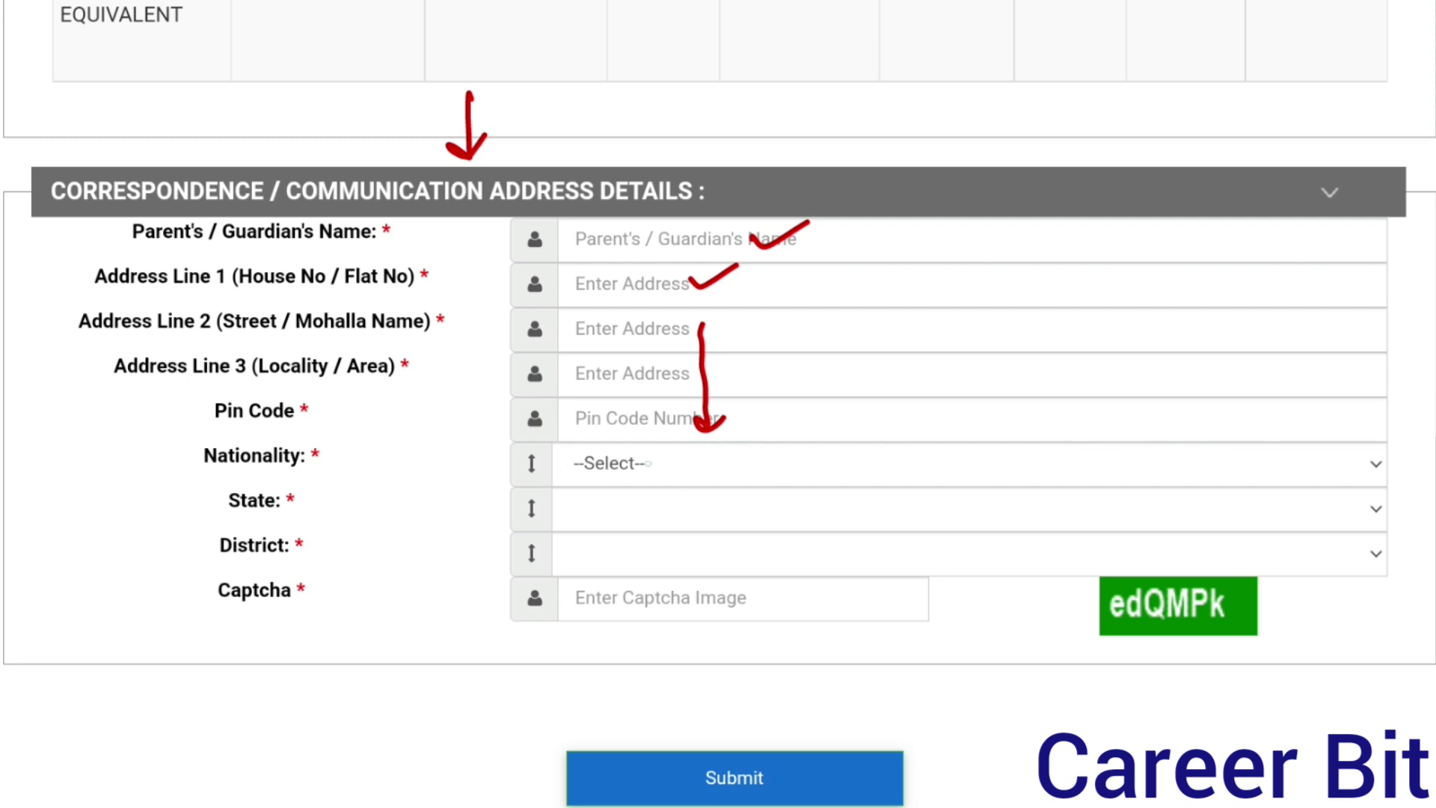
mouse_move(647, 464)
mouse_down()
mouse_move(641, 448)
mouse_move(593, 481)
mouse_move(643, 443)
mouse_up()
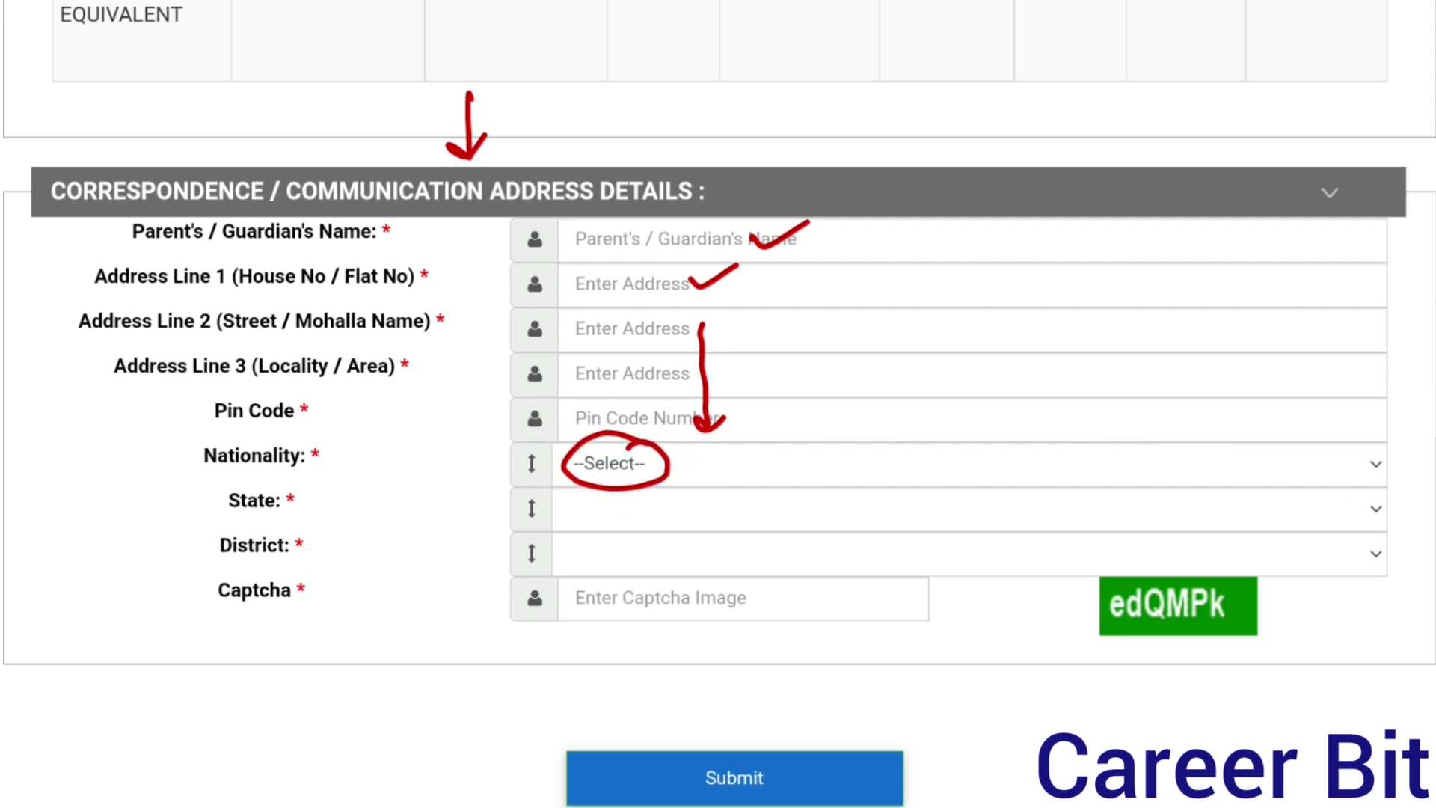
drag(1368, 490, 1382, 493)
drag(333, 510, 482, 516)
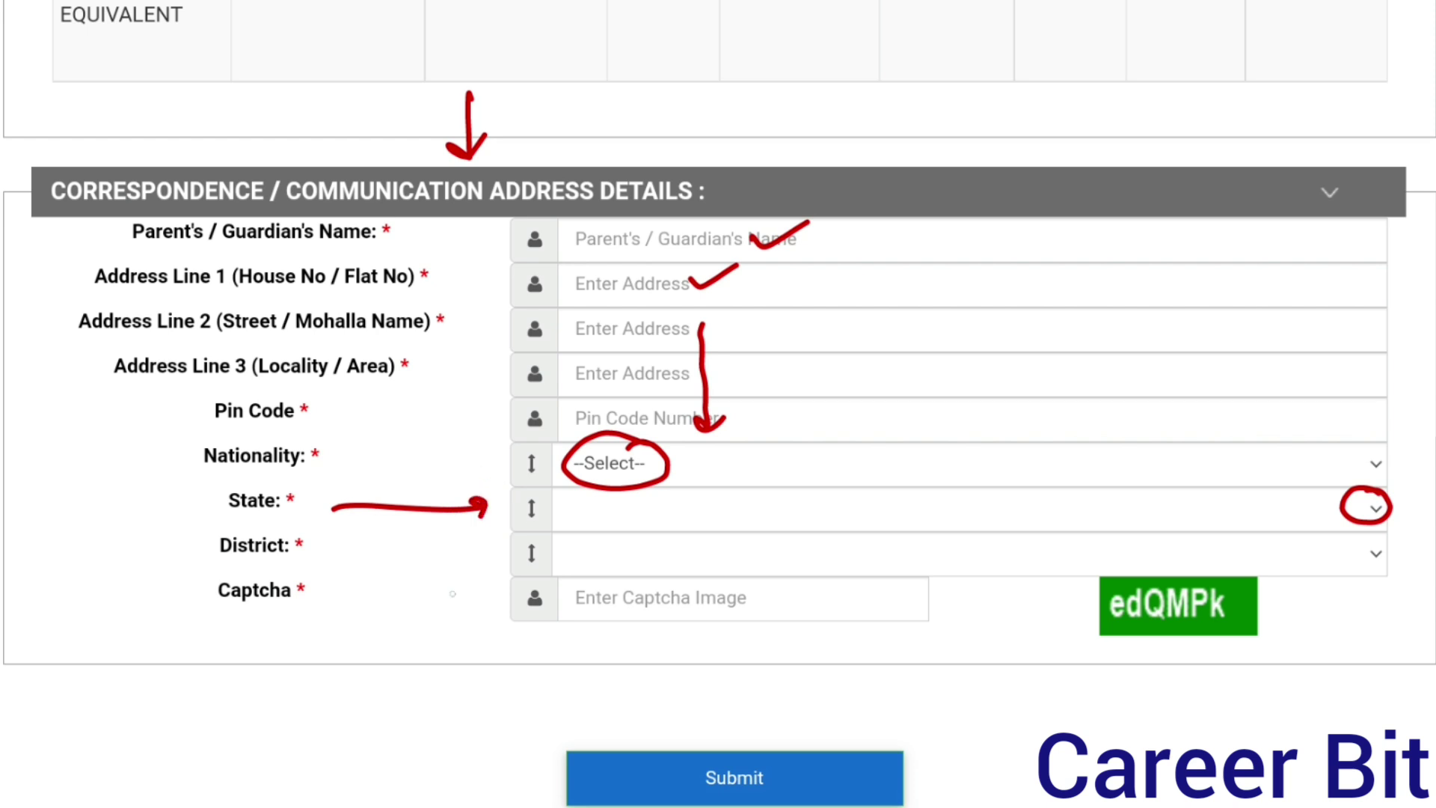
mouse_move(367, 563)
mouse_down()
mouse_move(482, 558)
mouse_move(465, 579)
mouse_up()
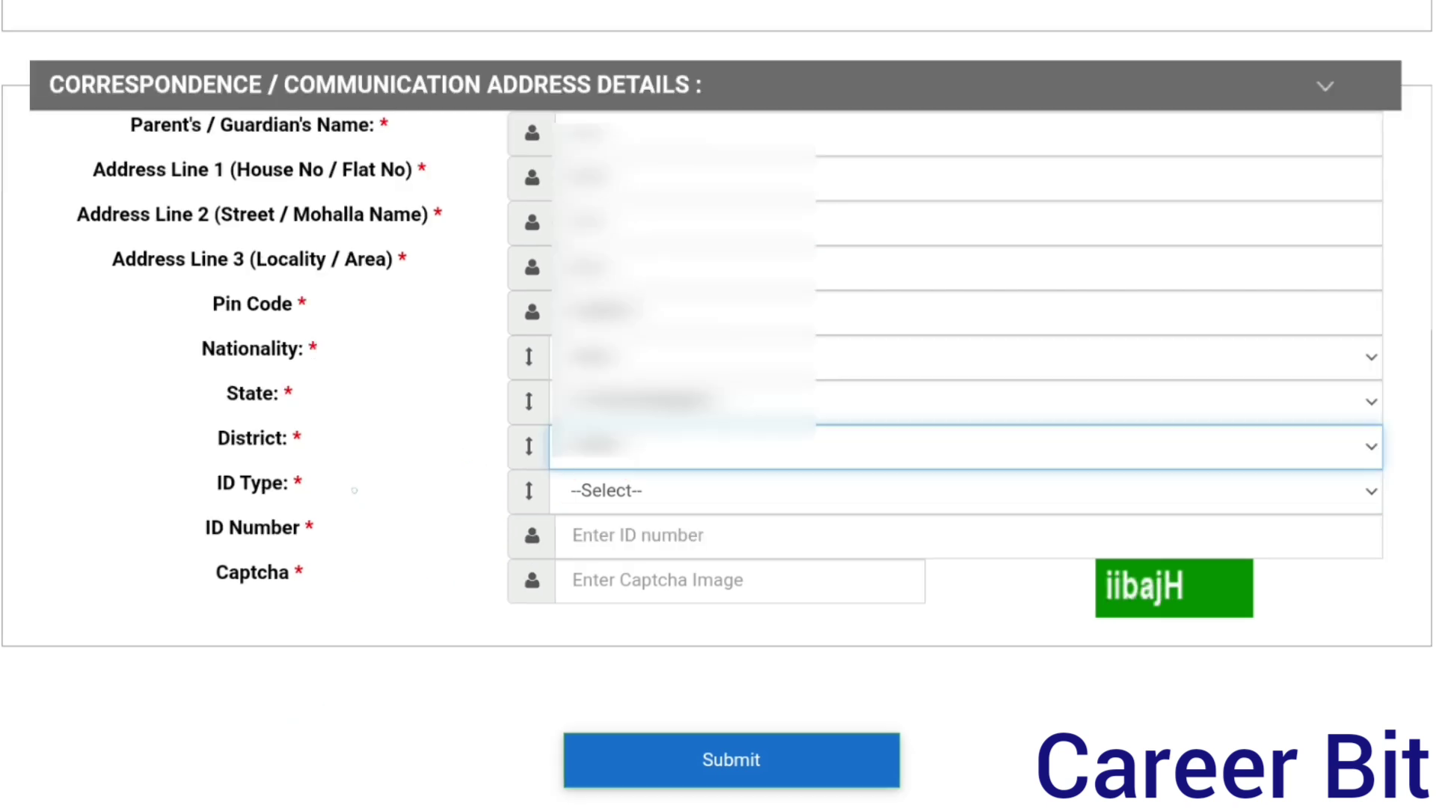
Step: Examine the ID Type options offered in the correspondence address details
drag(338, 486, 473, 489)
drag(449, 479, 452, 503)
click(964, 490)
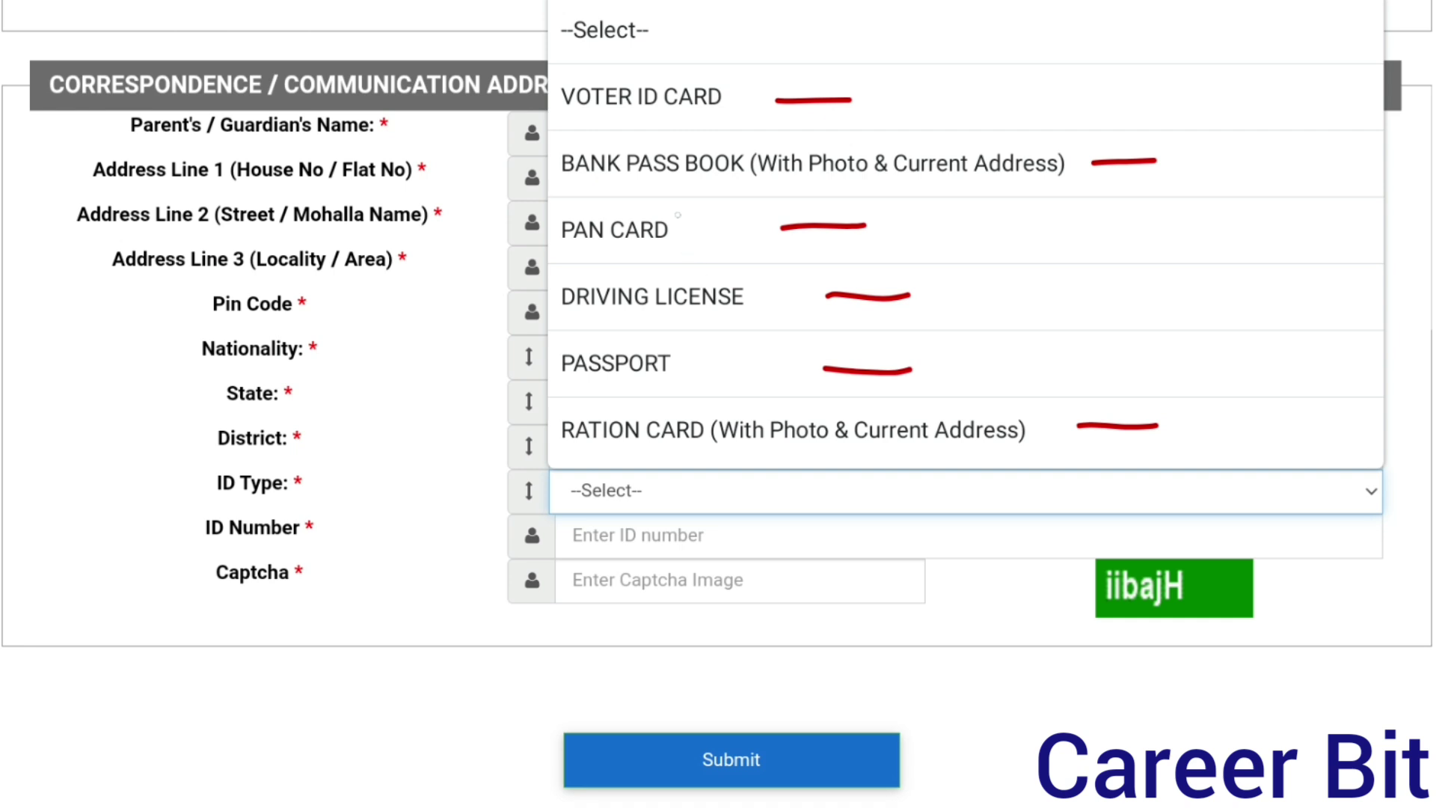
mouse_move(679, 212)
mouse_down()
mouse_move(657, 199)
mouse_move(554, 225)
mouse_move(662, 205)
mouse_up()
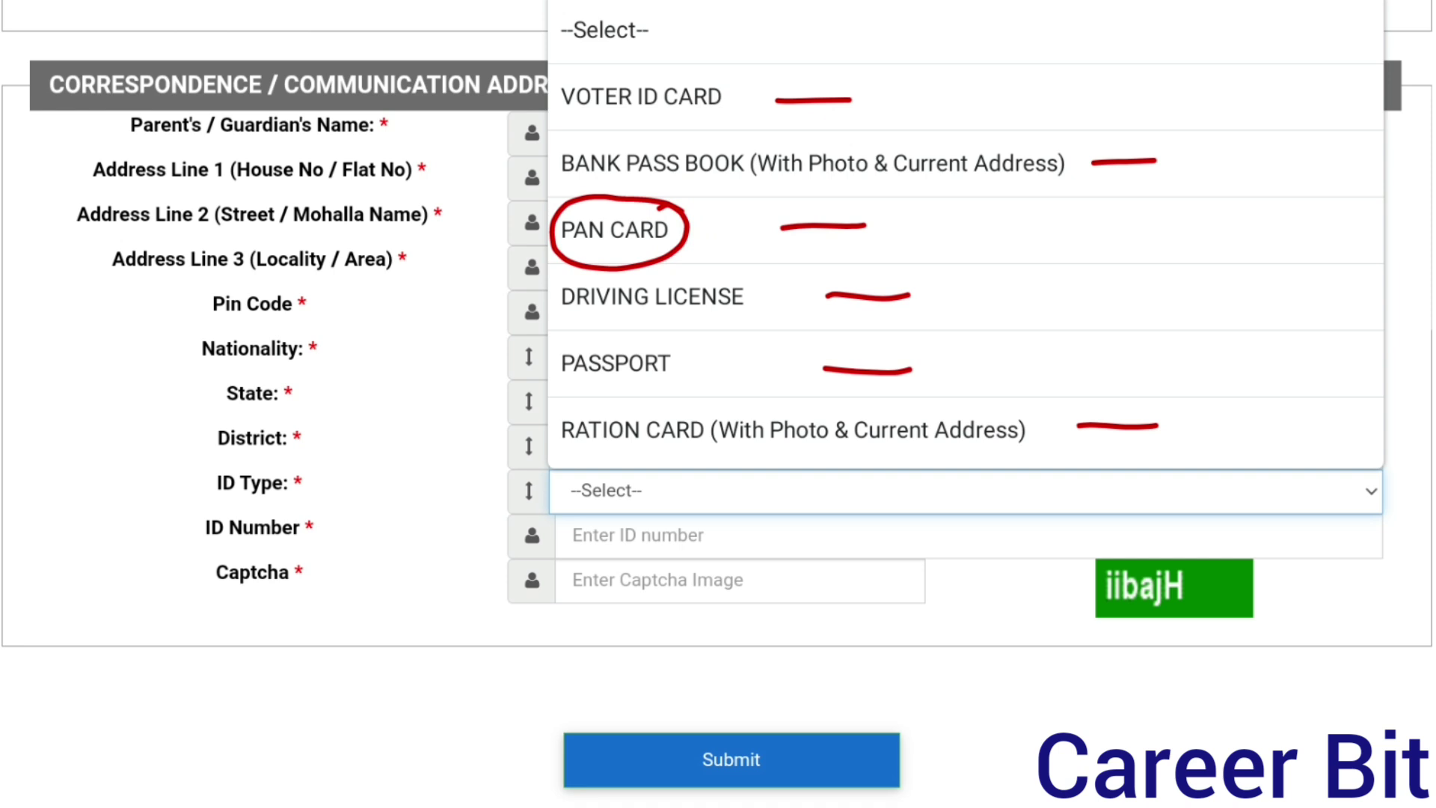
drag(350, 544, 481, 539)
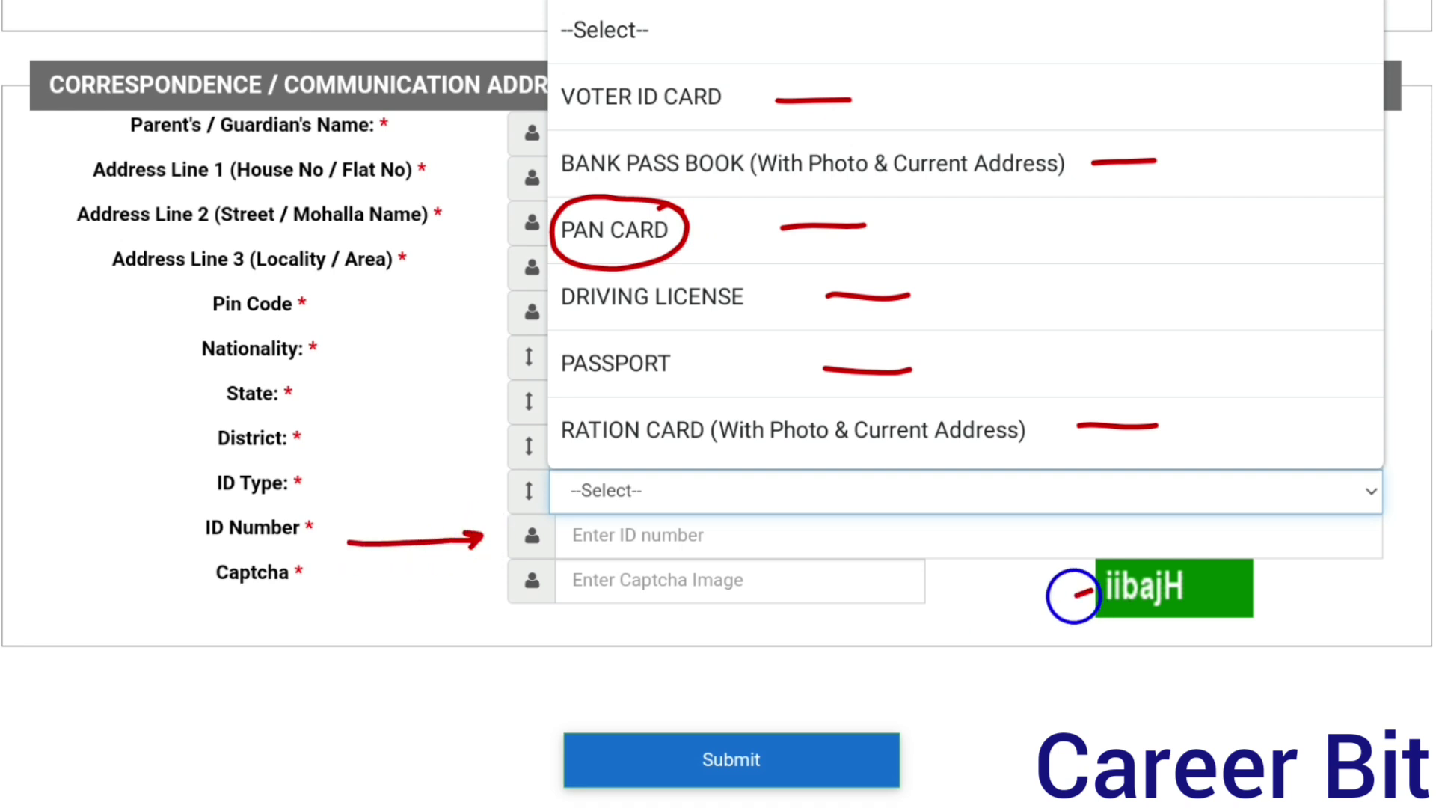
mouse_move(1092, 590)
mouse_down()
mouse_move(949, 590)
mouse_move(976, 601)
mouse_up()
mouse_move(864, 658)
mouse_down()
mouse_move(866, 716)
mouse_move(892, 698)
mouse_up()
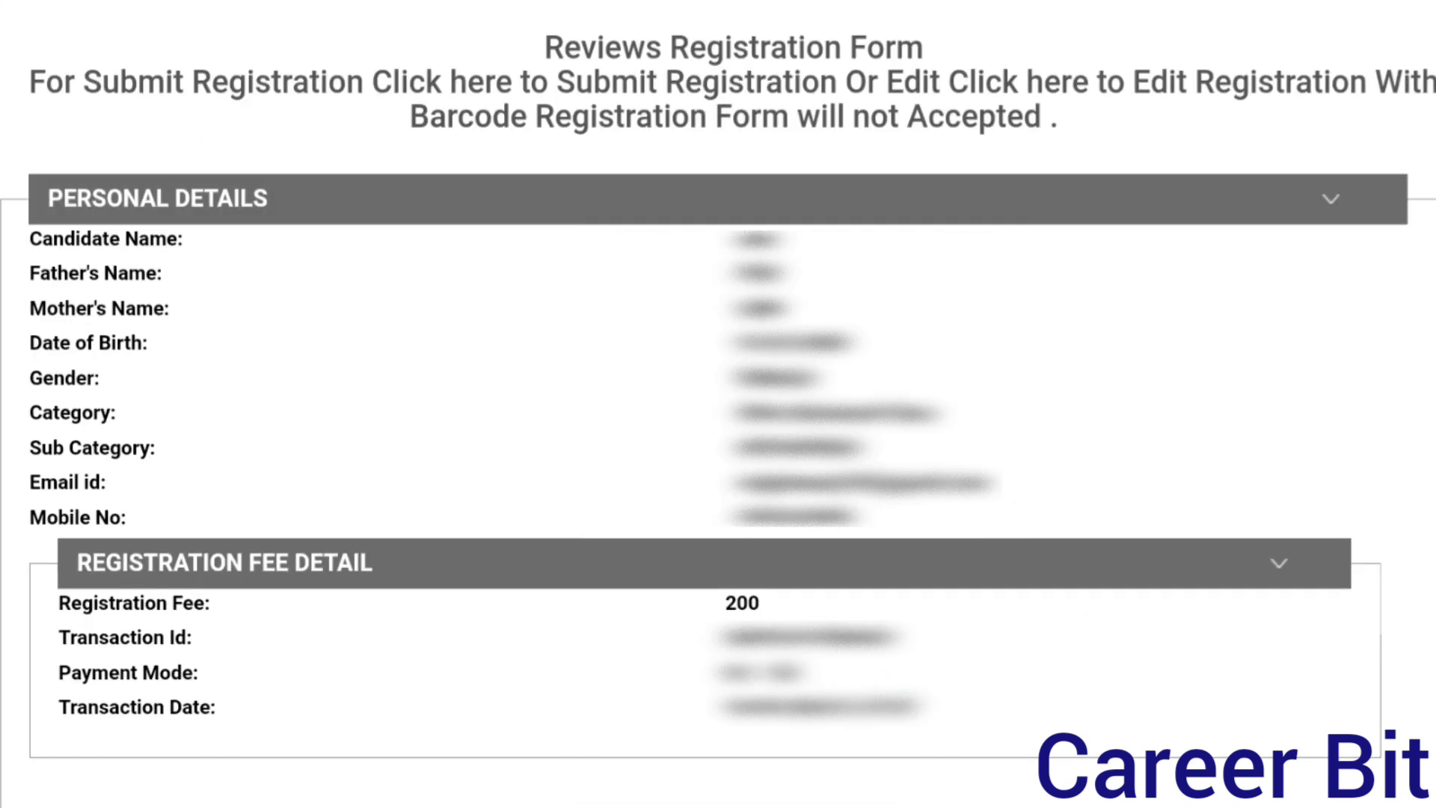
drag(546, 63, 923, 64)
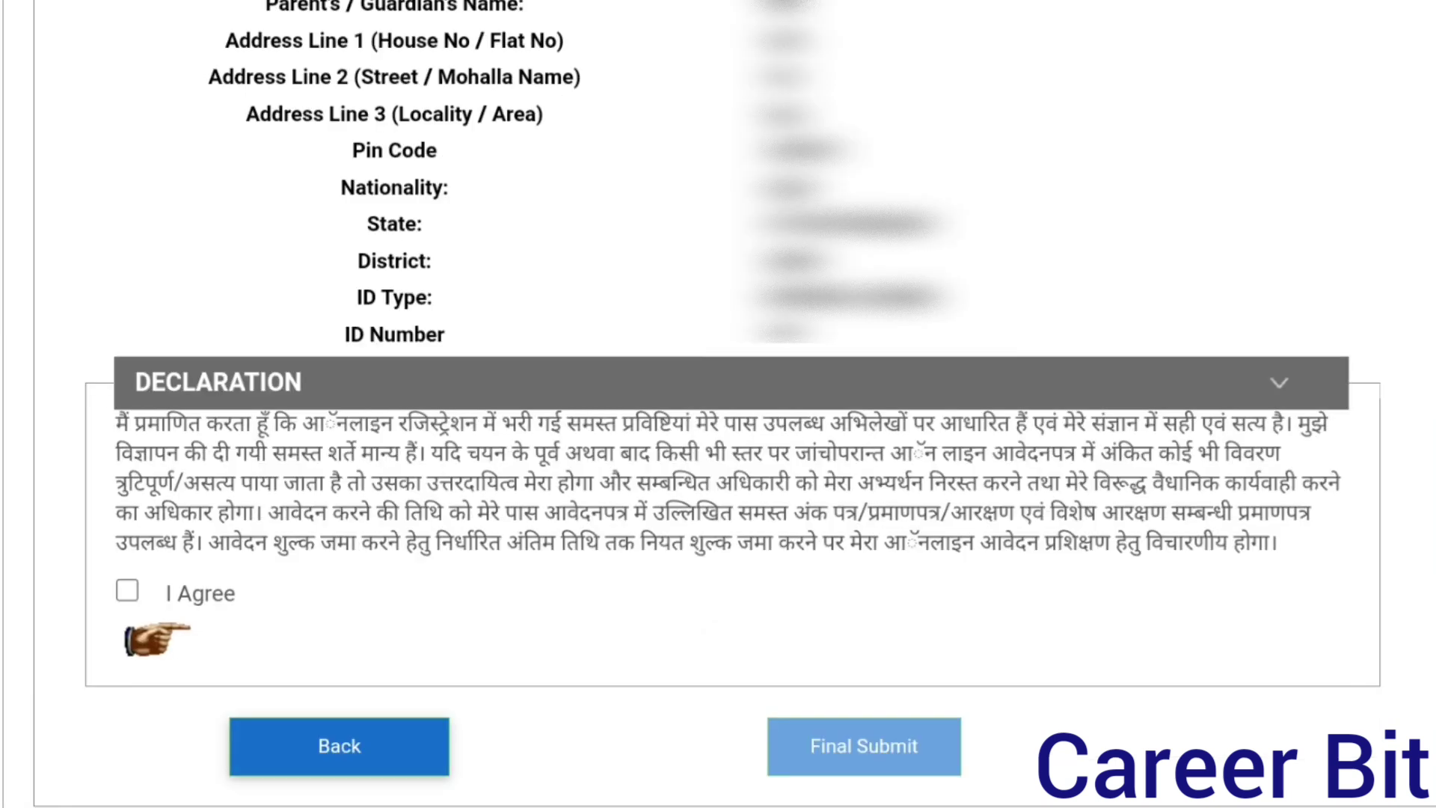
drag(56, 679, 118, 605)
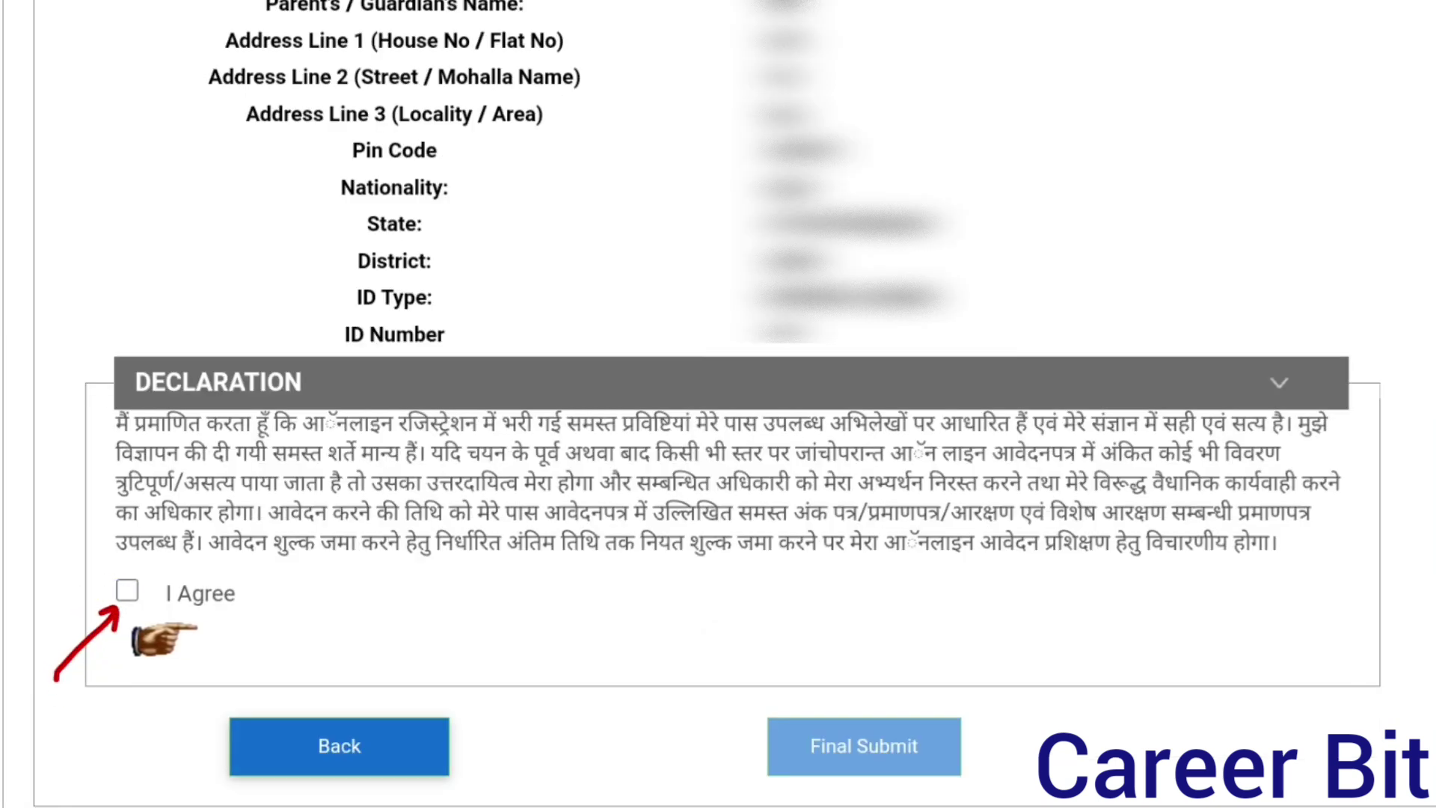
mouse_move(882, 628)
mouse_down()
mouse_move(876, 707)
mouse_move(888, 694)
mouse_up()
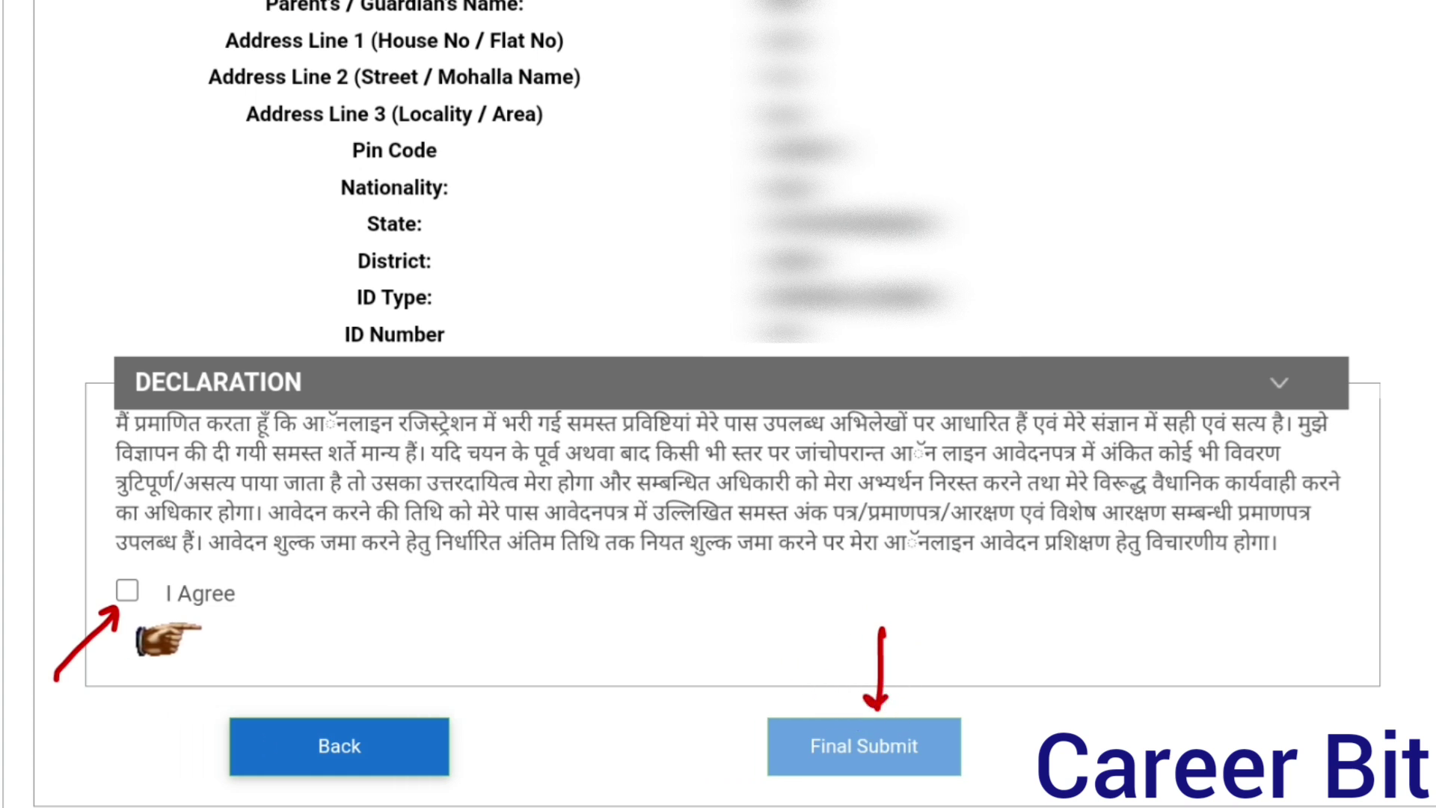
drag(384, 632, 388, 703)
drag(366, 690, 402, 686)
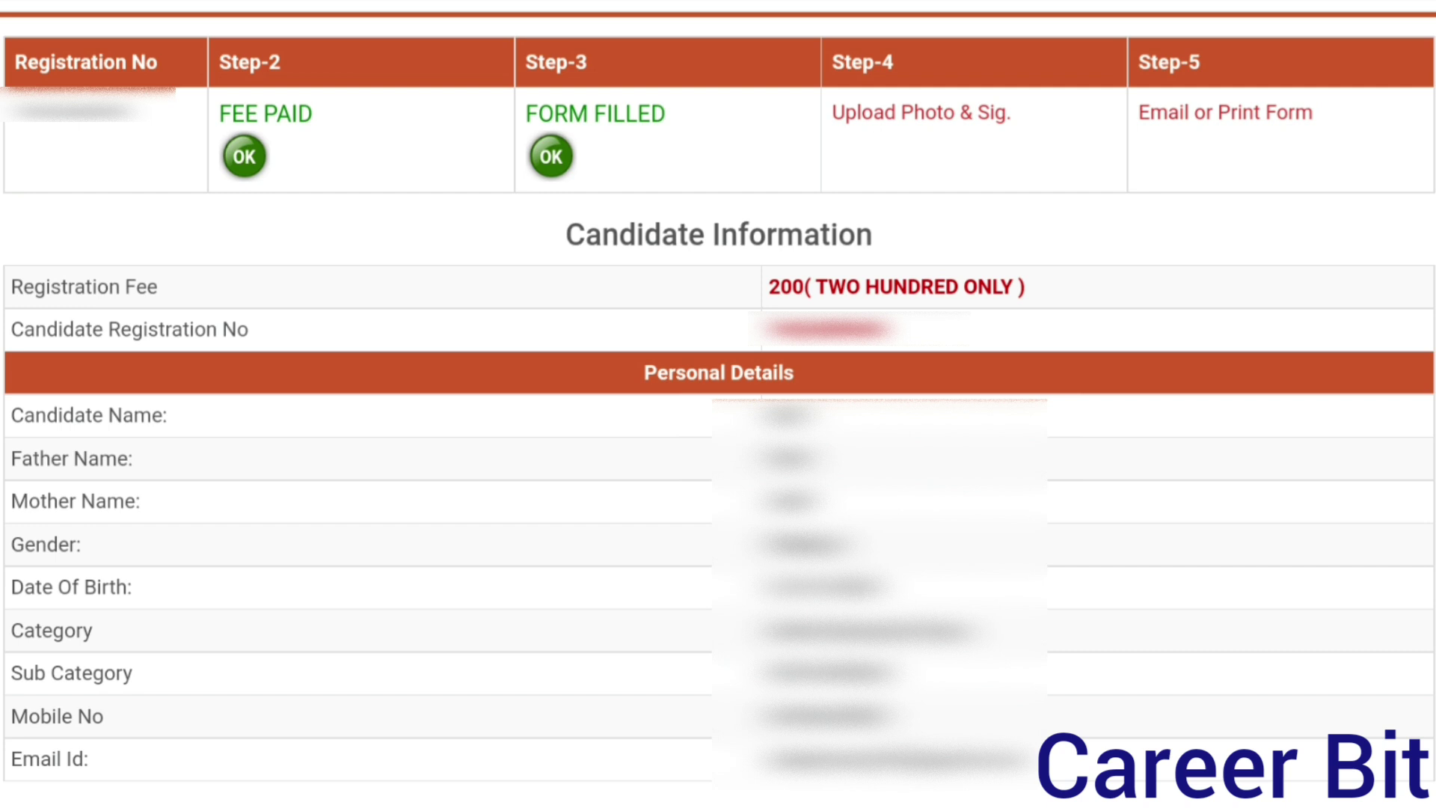
click(886, 142)
drag(832, 140, 1018, 134)
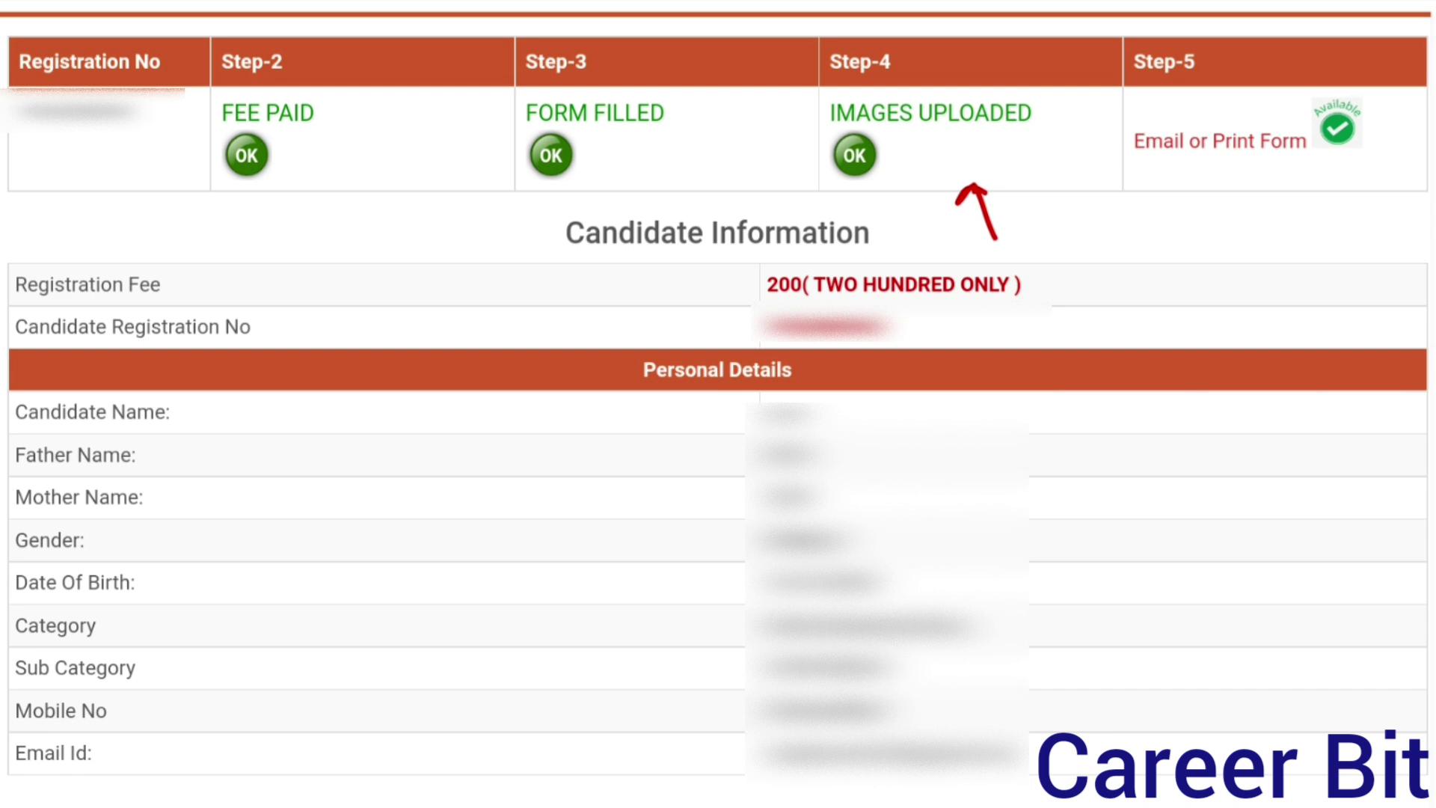
mouse_move(1357, 88)
mouse_down()
mouse_move(1253, 87)
mouse_move(1106, 141)
mouse_move(1211, 176)
mouse_move(1369, 142)
mouse_move(1359, 89)
mouse_up()
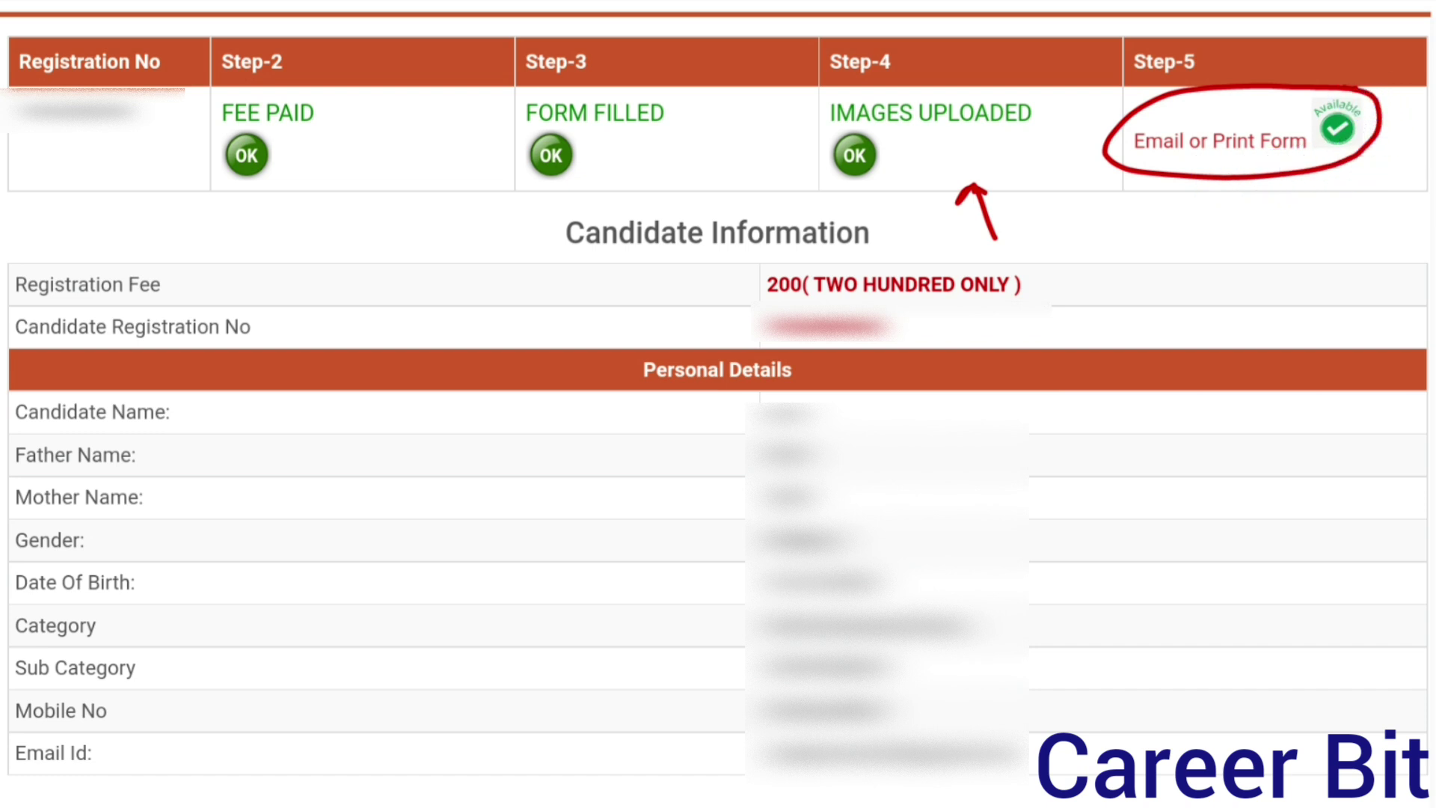
mouse_move(1245, 184)
mouse_down()
mouse_move(1245, 252)
mouse_move(1256, 202)
mouse_up()
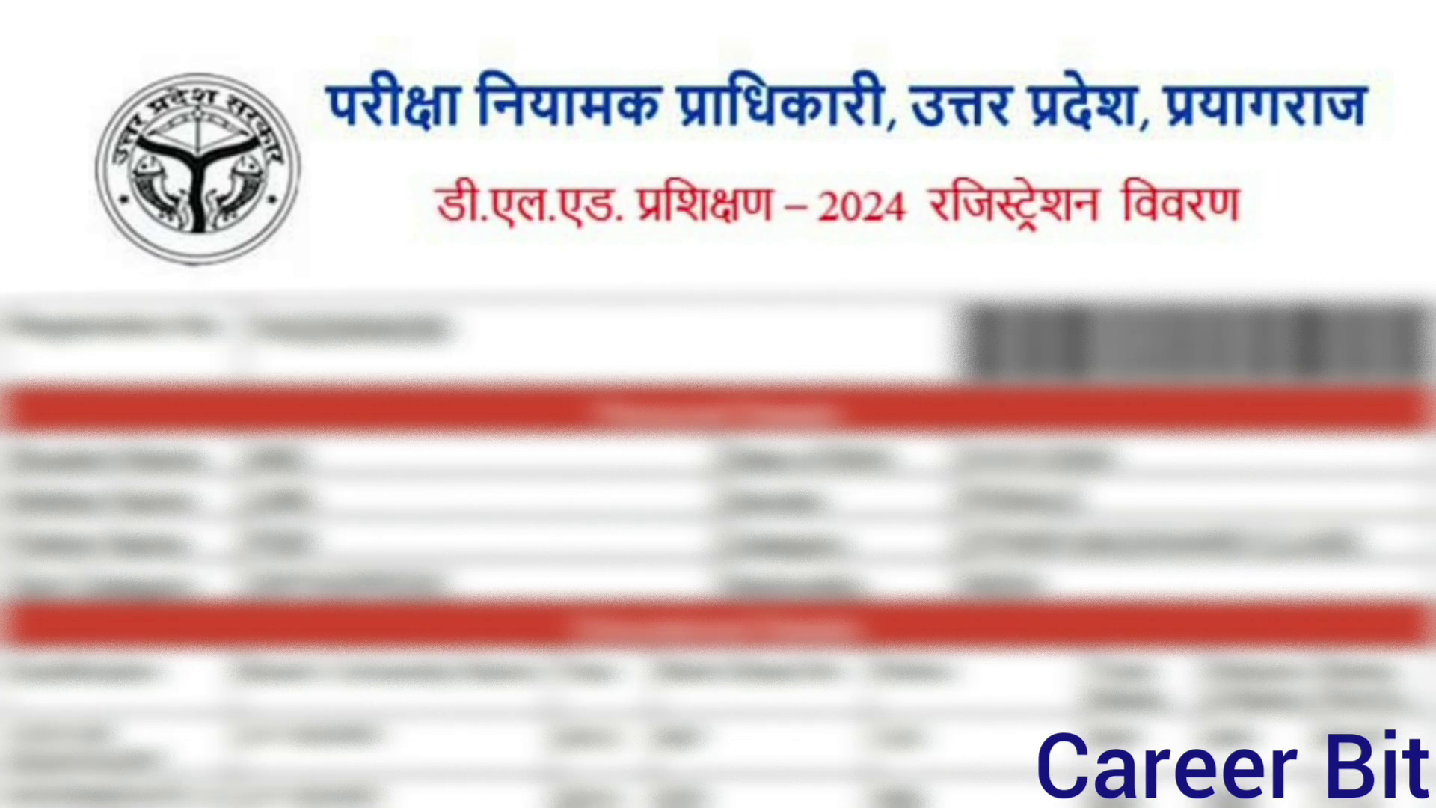
drag(505, 256, 1211, 230)
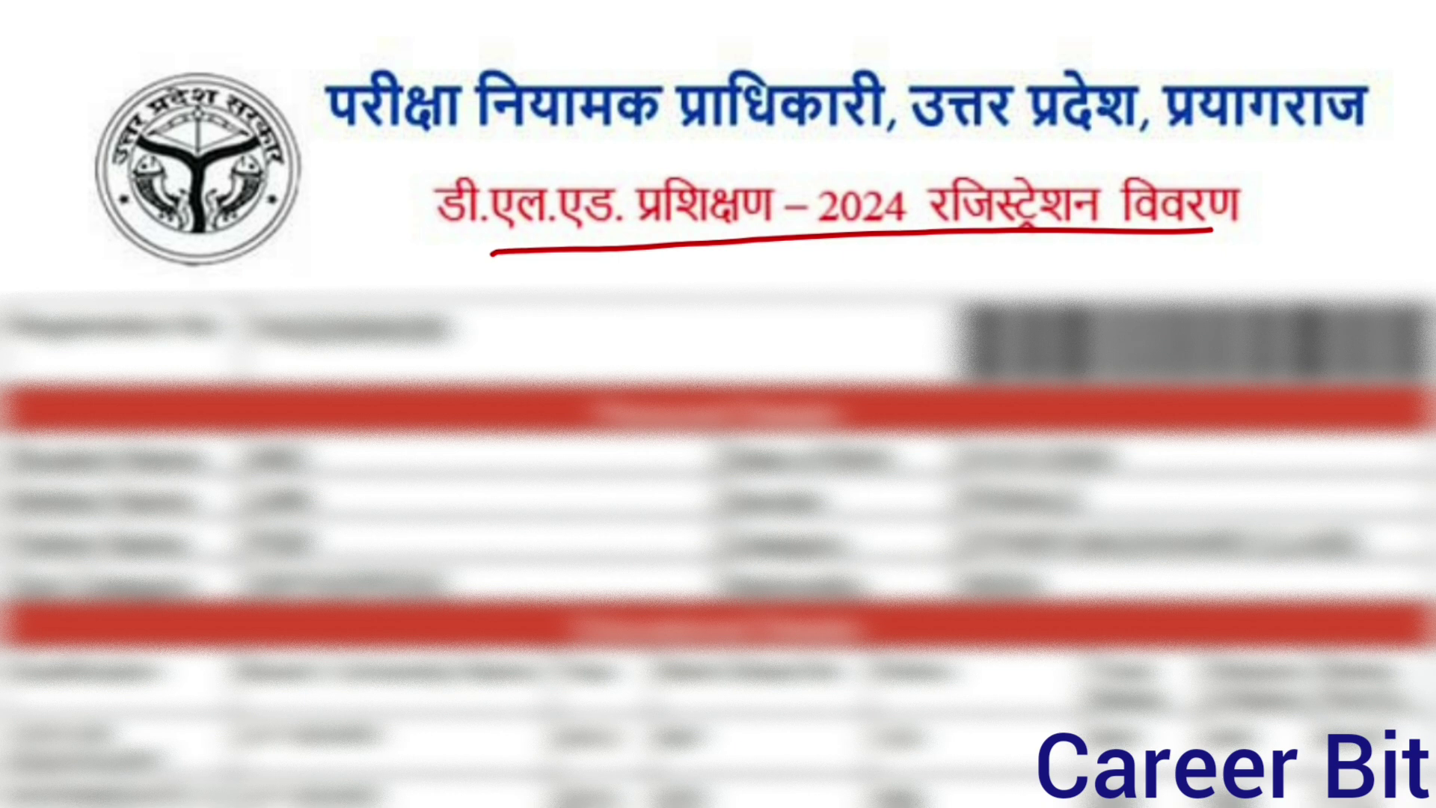